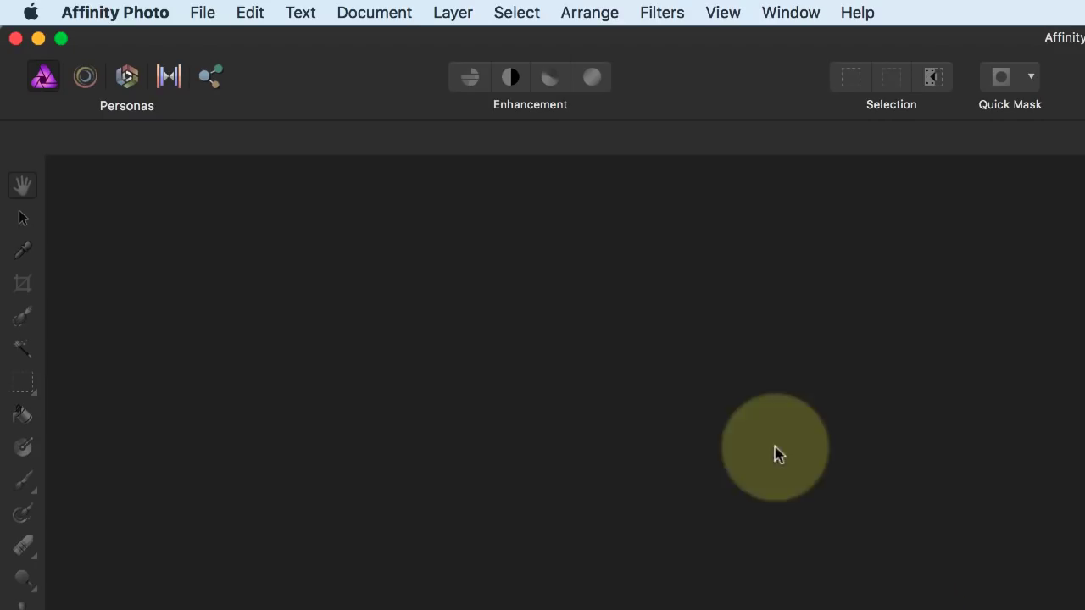
Step: Open RWhalley_XT2_2018_02_DSF6571.RAF from the Desktop into the Develop persona
click(204, 13)
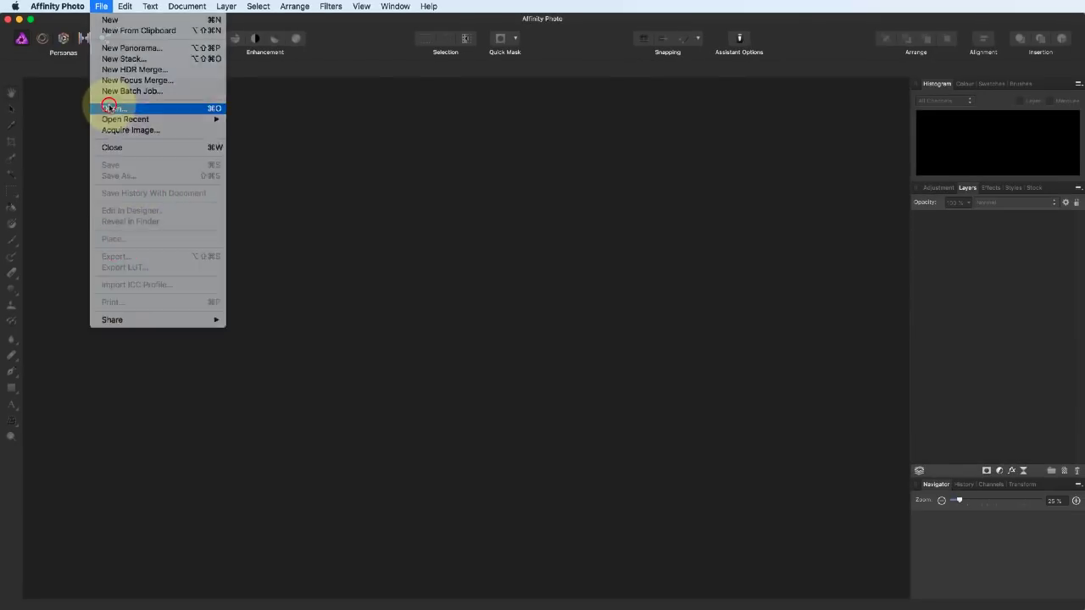
click(110, 108)
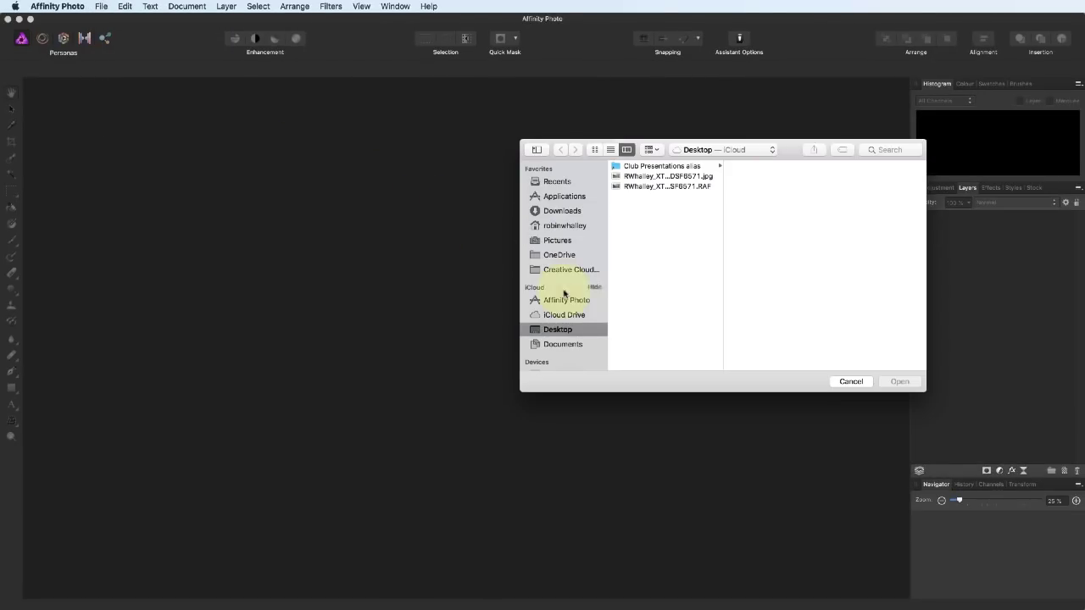
click(559, 330)
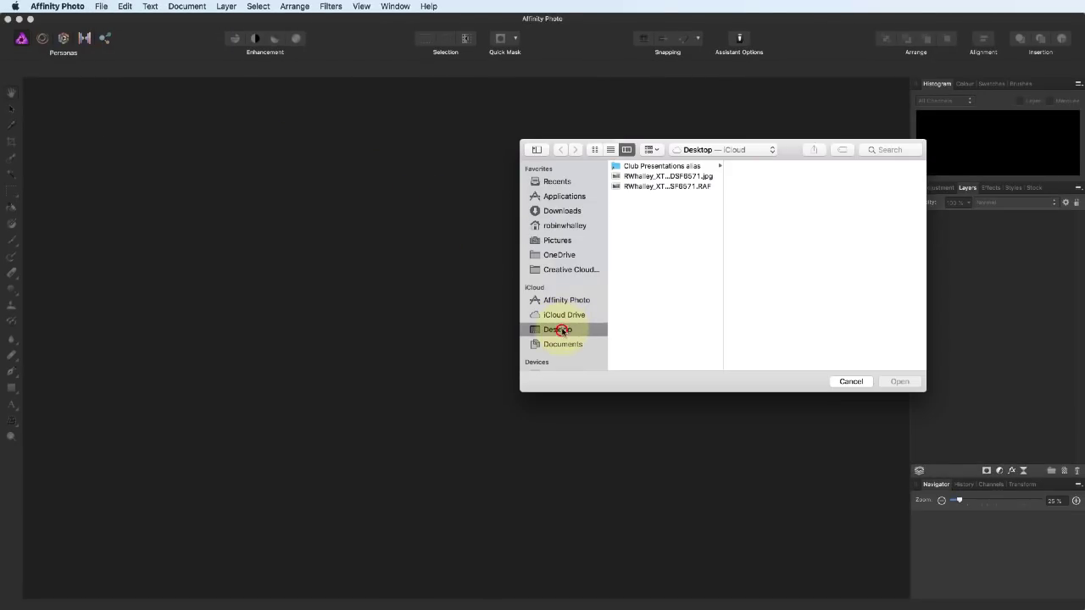
click(685, 187)
click(896, 382)
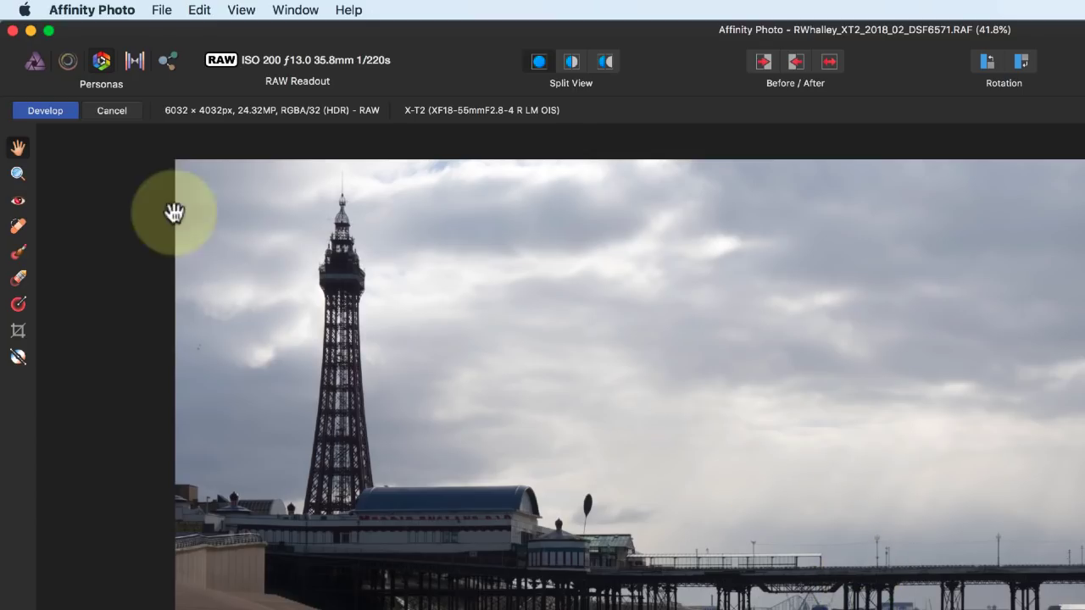
Step: Zoom to 150% and shift the Navigator view up to the tower top and sky
click(18, 359)
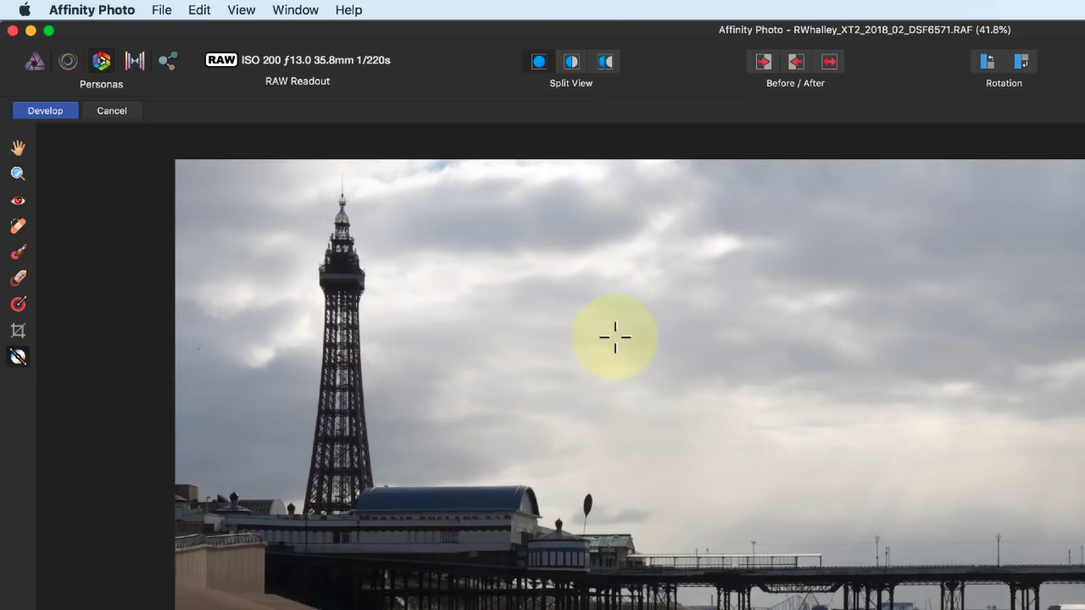
click(18, 174)
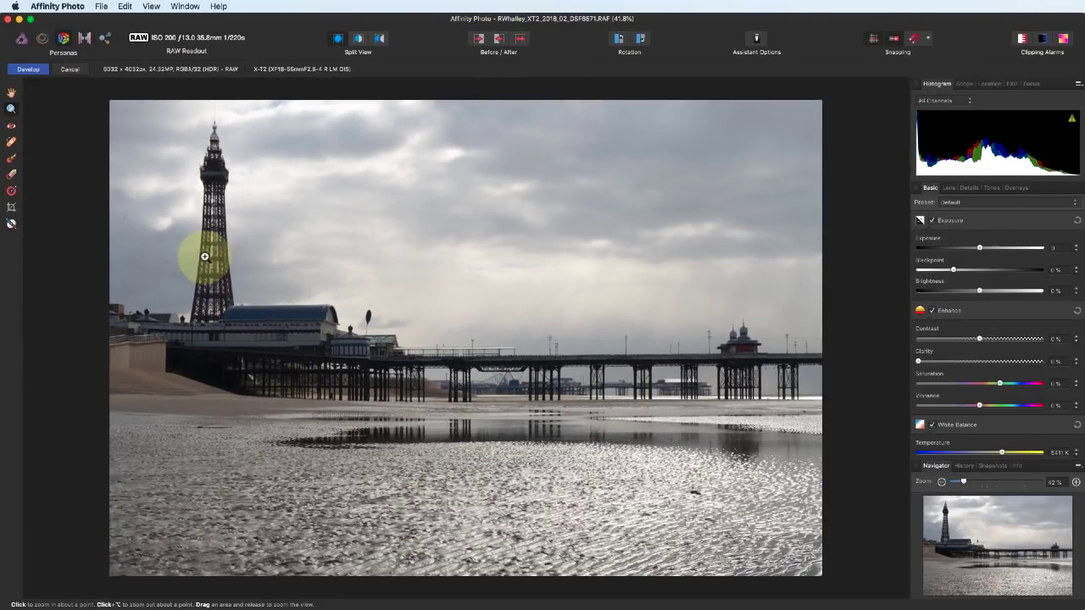
click(313, 385)
click(313, 388)
click(204, 255)
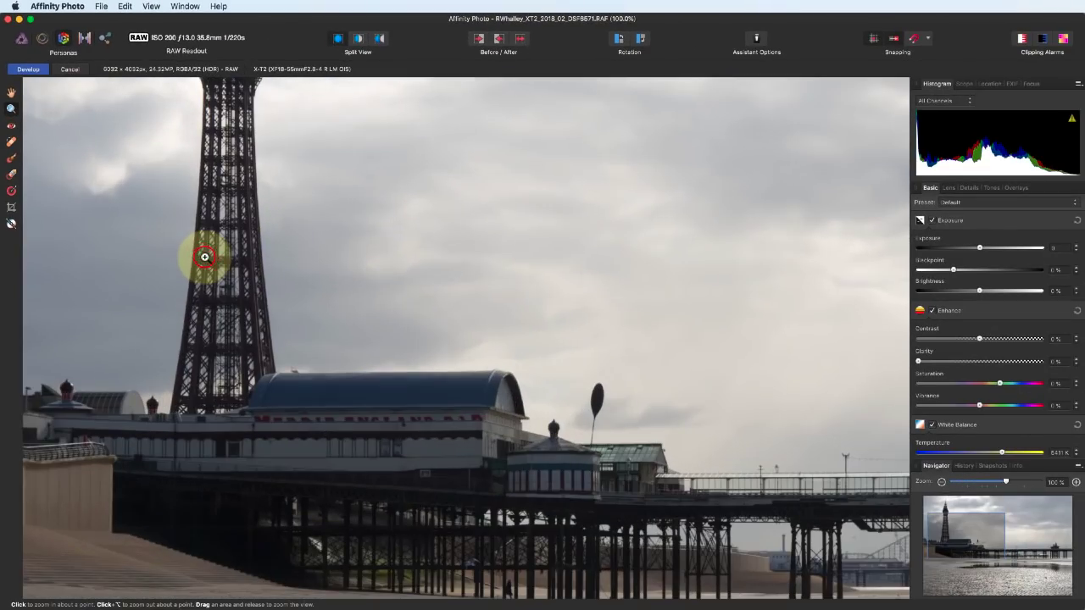
click(74, 132)
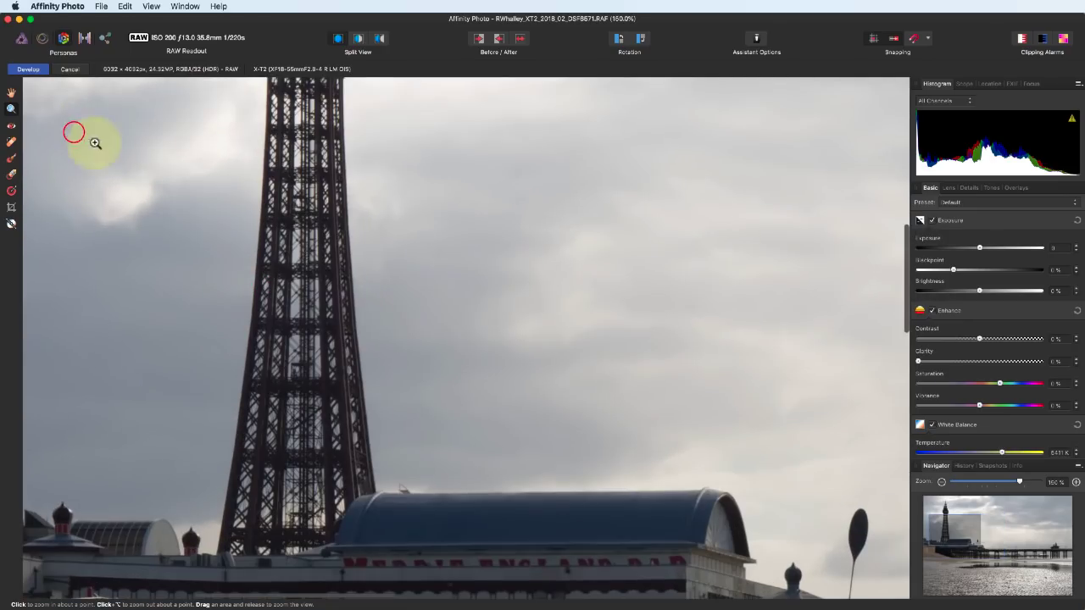
mouse_move(938, 542)
mouse_down()
mouse_move(927, 520)
mouse_move(948, 523)
mouse_up()
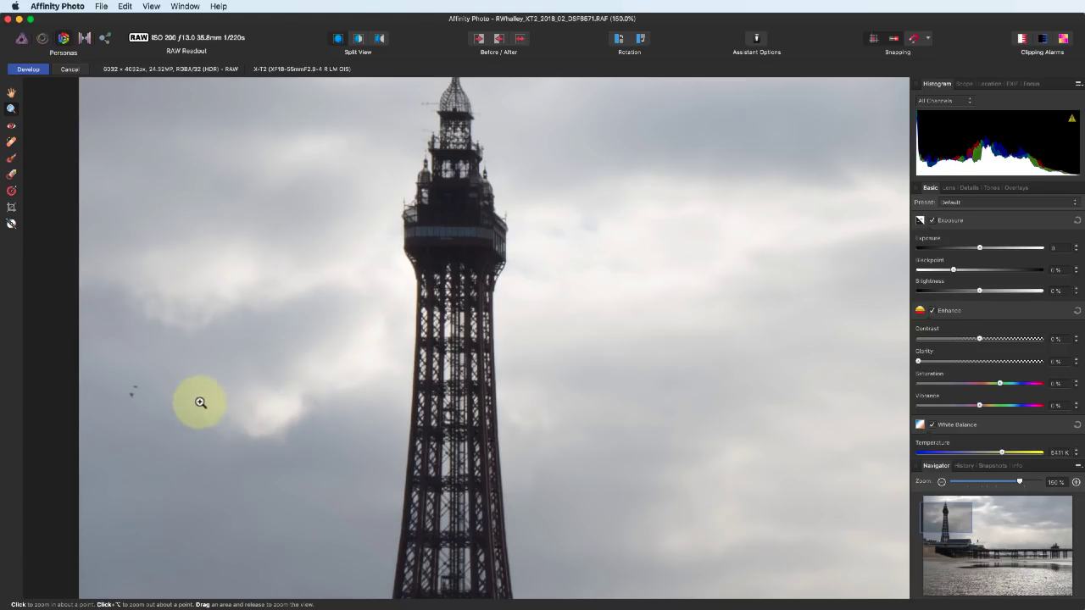
Step: Use Blemish Removal to clear the dark dust spot in the sky left of the tower
click(12, 144)
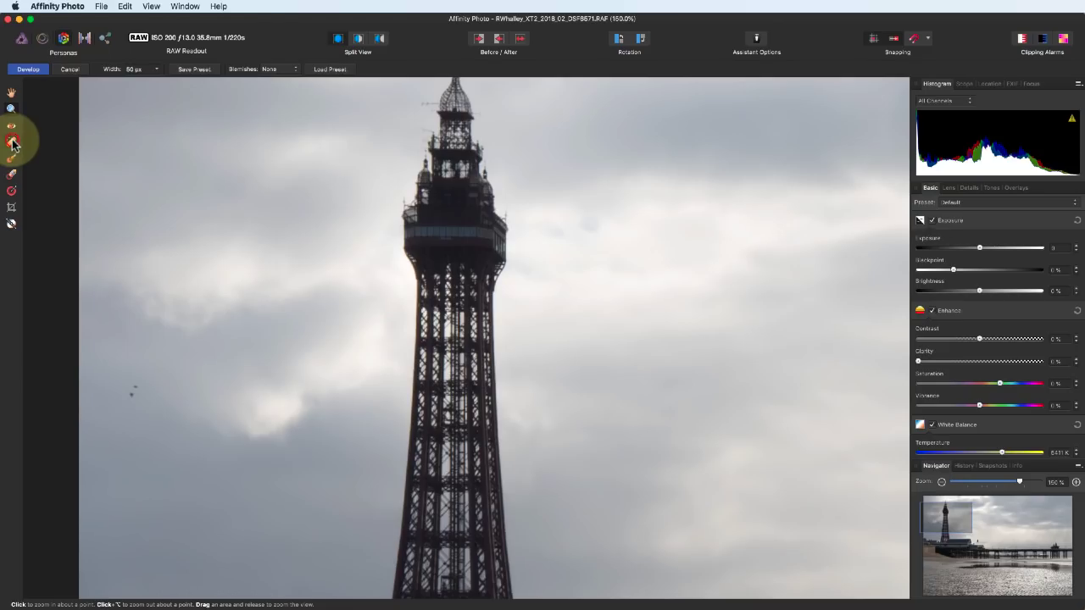
click(133, 390)
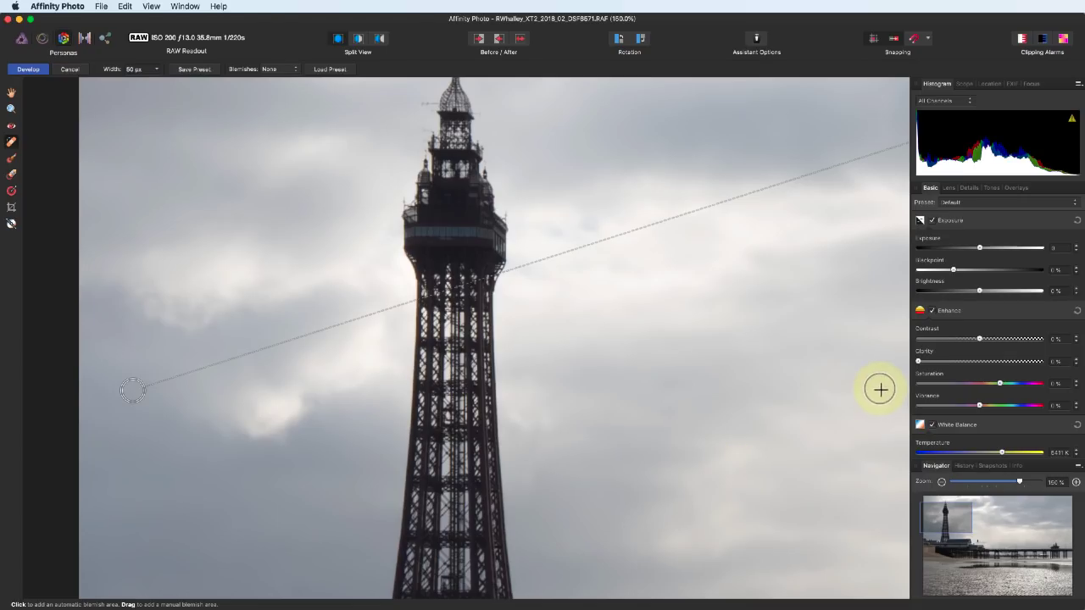
Step: In the Basic panel, raise exposure to about 0.354, add some brightness and contrast, and set clarity to about 50%
click(941, 482)
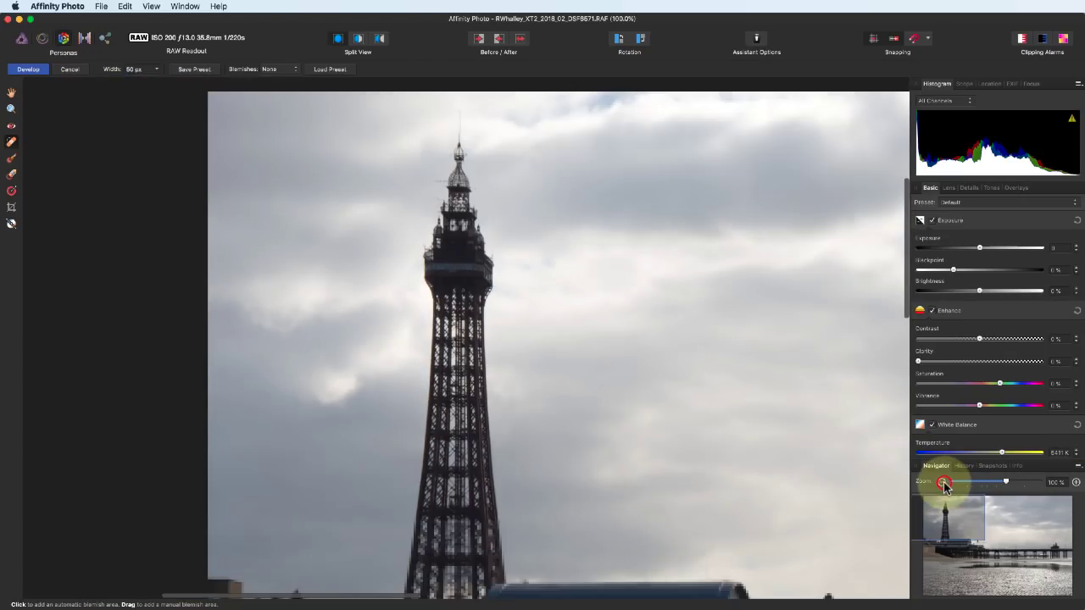
click(941, 482)
click(943, 482)
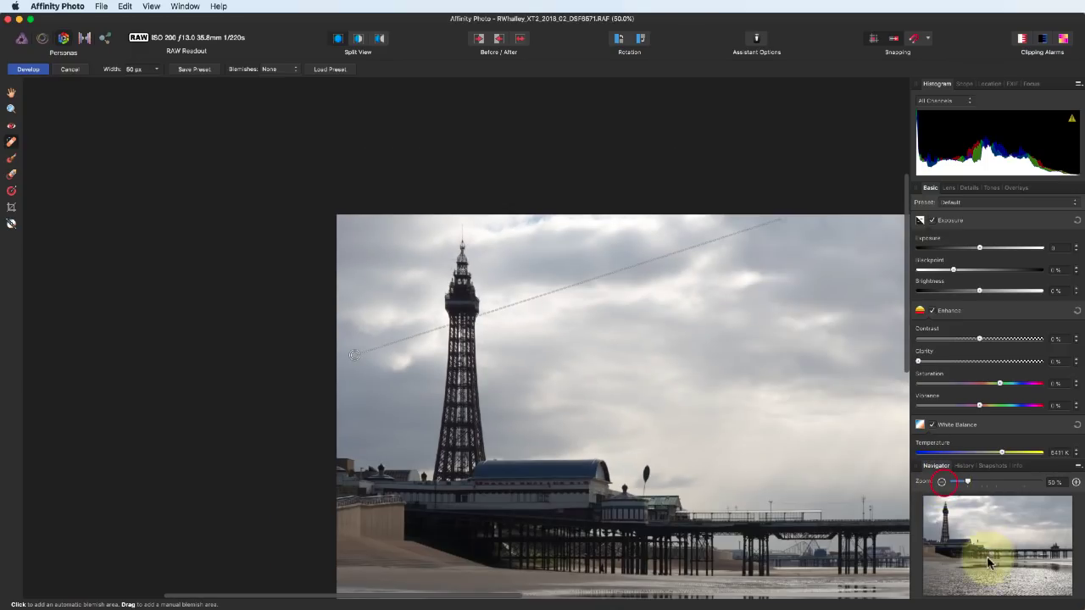
mouse_move(983, 543)
mouse_down()
mouse_move(981, 524)
mouse_move(986, 543)
mouse_move(999, 547)
mouse_up()
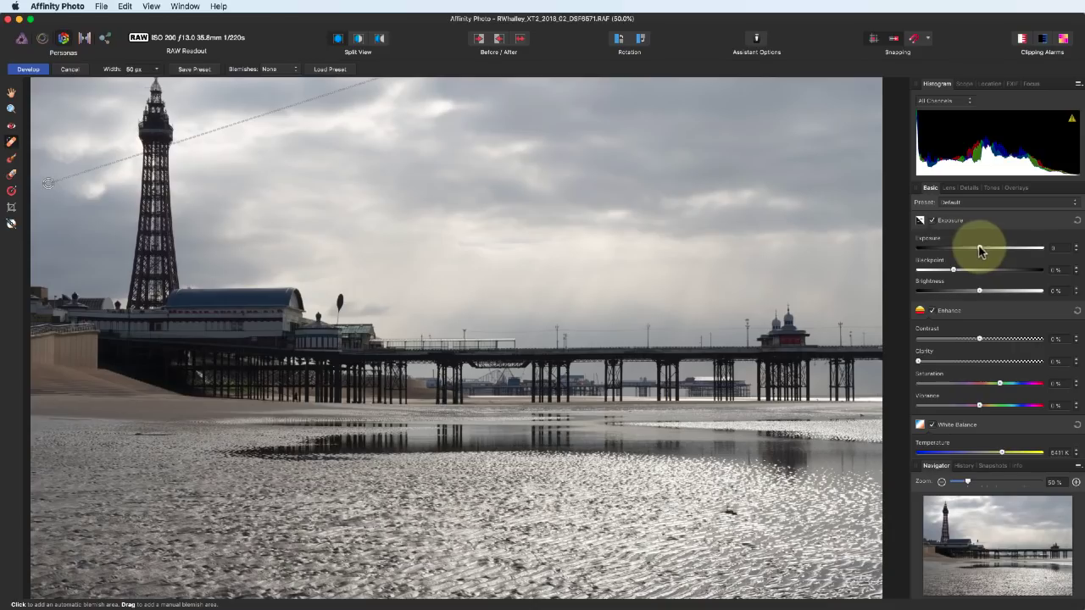
drag(978, 247, 983, 291)
drag(980, 339, 987, 340)
mouse_move(918, 362)
mouse_down()
mouse_move(937, 358)
mouse_move(930, 365)
mouse_up()
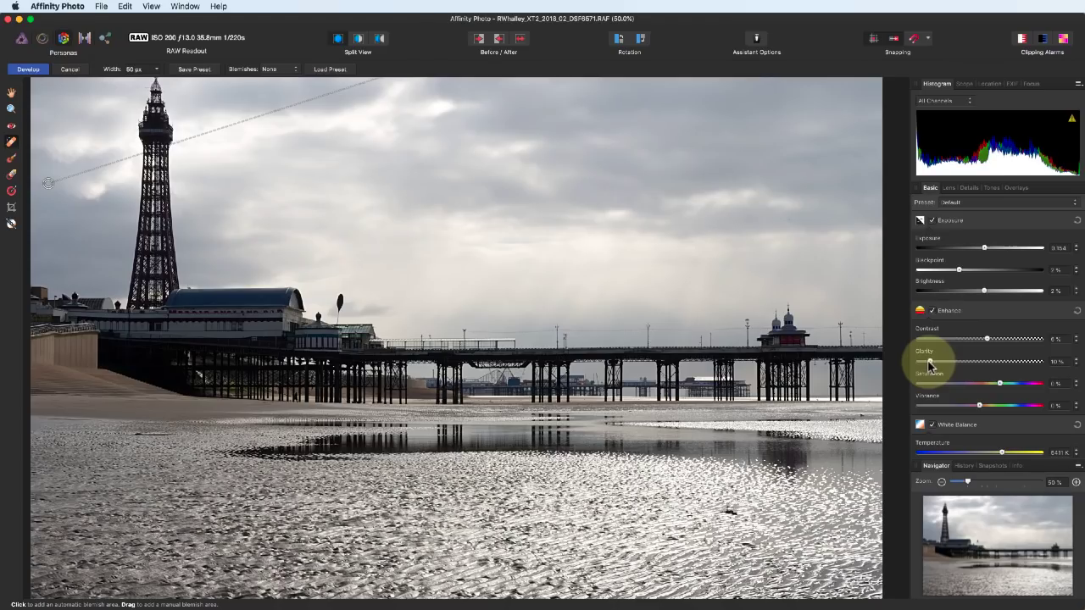
click(941, 483)
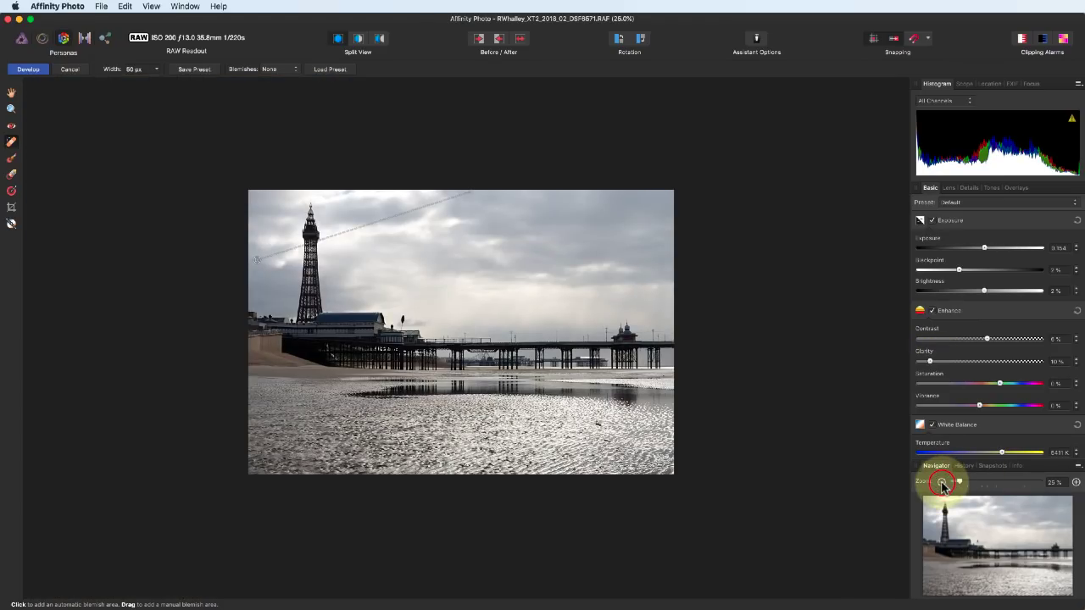
click(1075, 482)
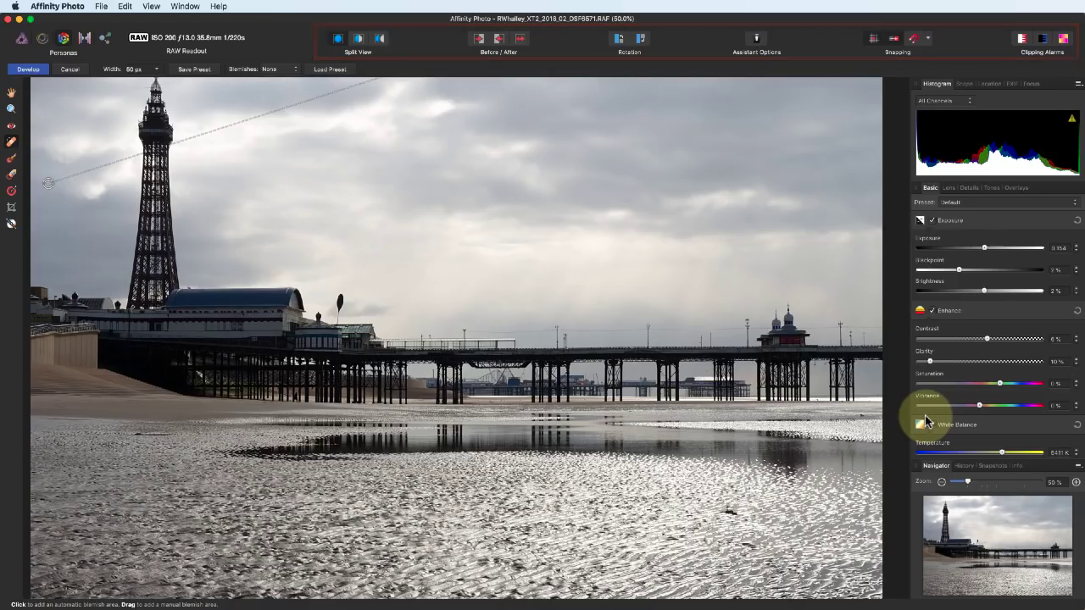
Step: Turn on Split View and drag the divider to compare the original with the developed photo
click(359, 39)
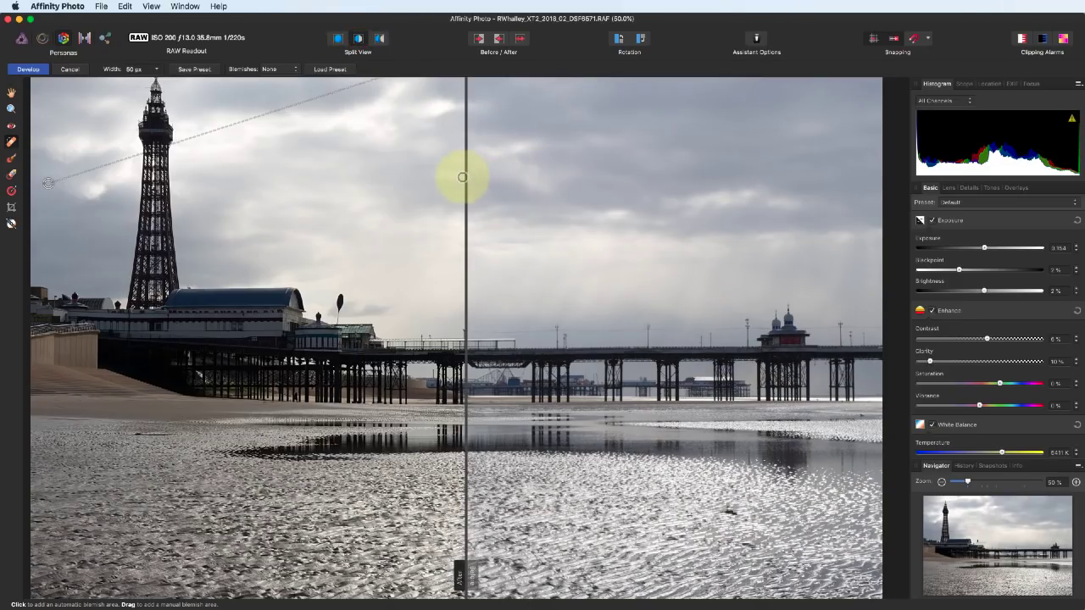
drag(466, 77, 419, 109)
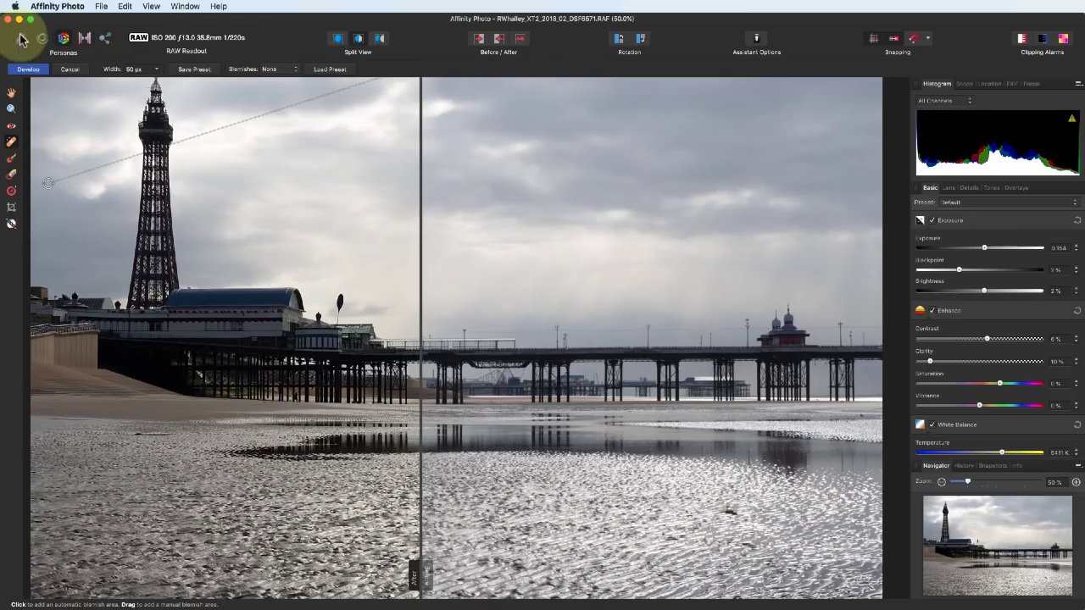
Step: Finish developing into the Photo persona and add an empty pixel layer above Background
click(26, 69)
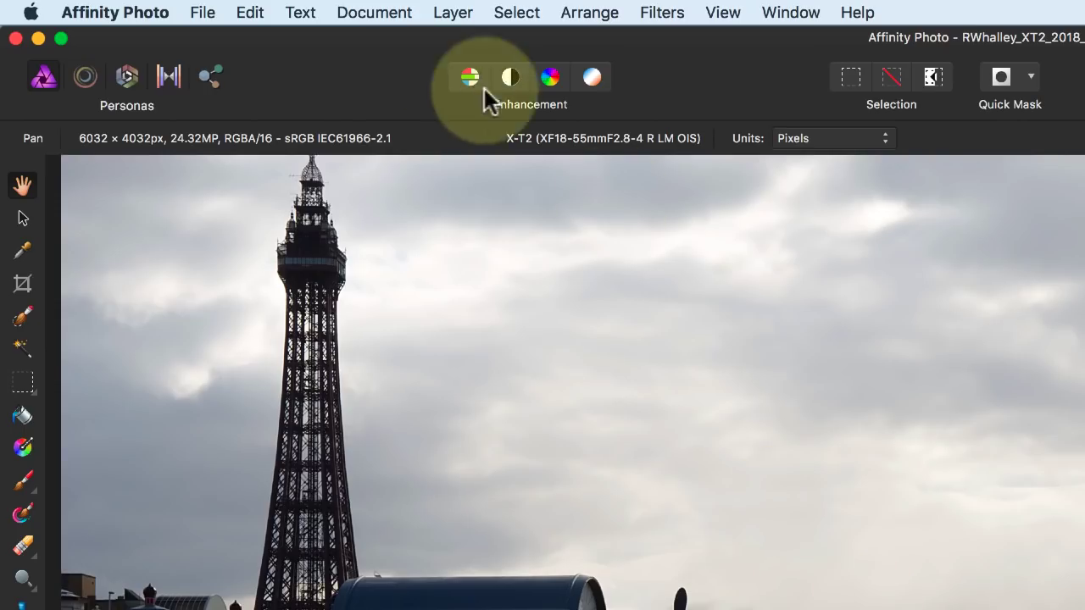
click(438, 14)
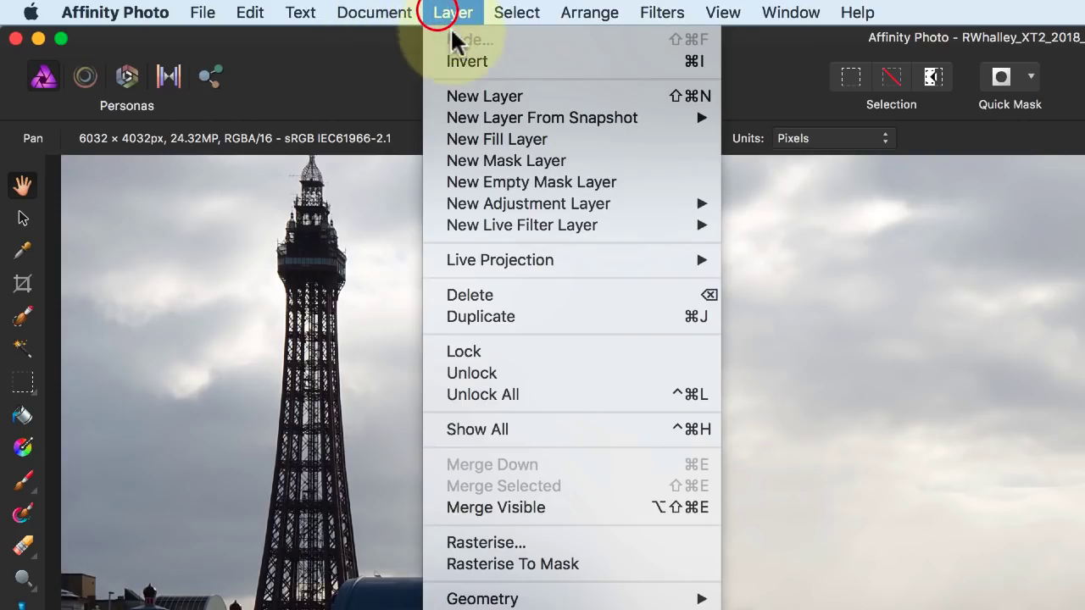
click(494, 104)
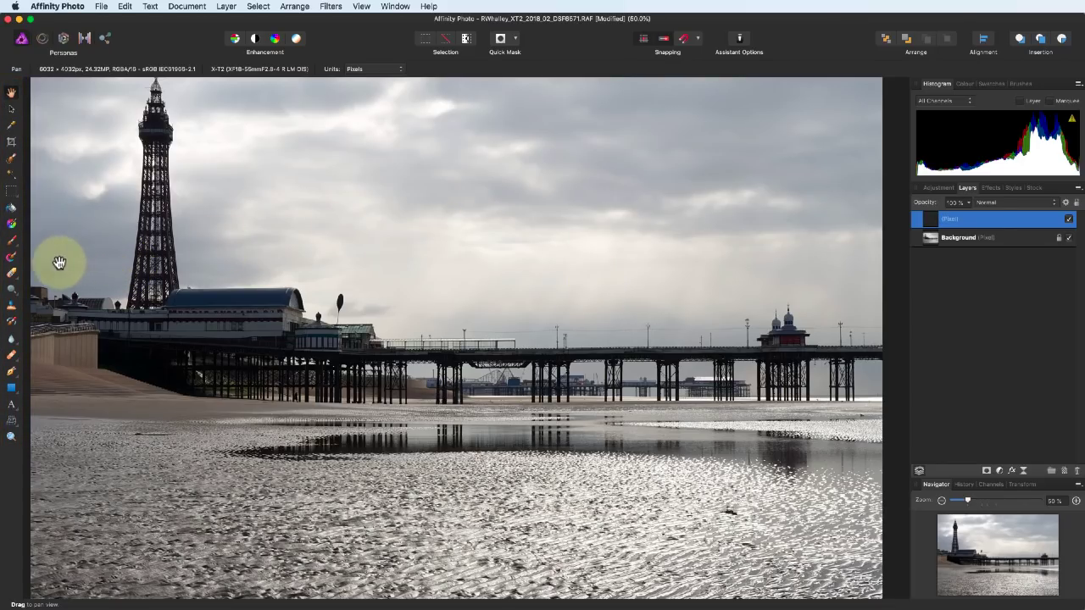
Step: Heal away the dark streak on the wet sand below the pier with the Inpainting Brush
click(11, 305)
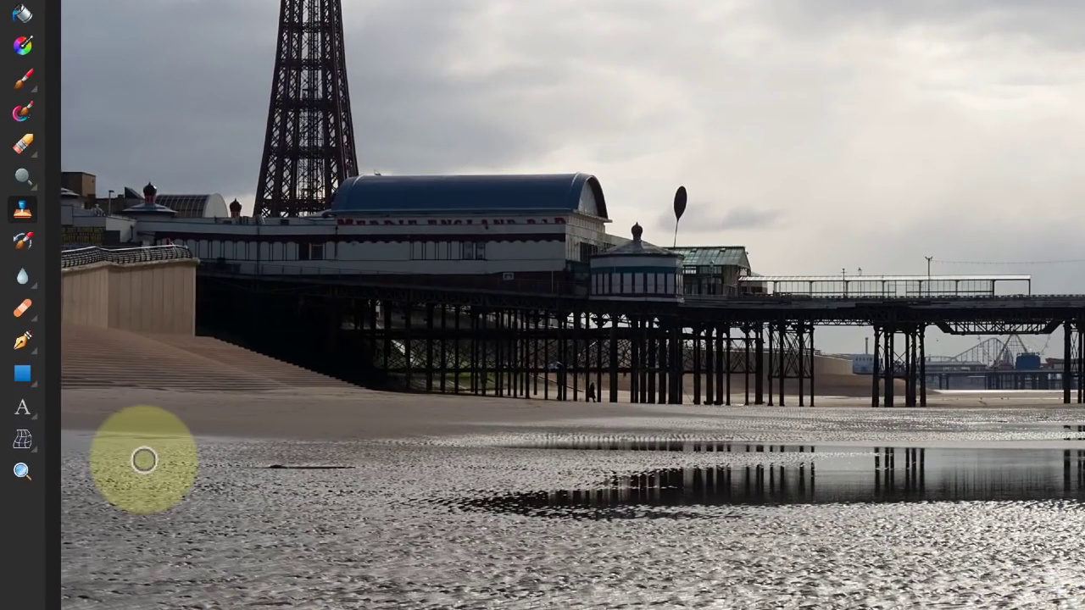
click(22, 310)
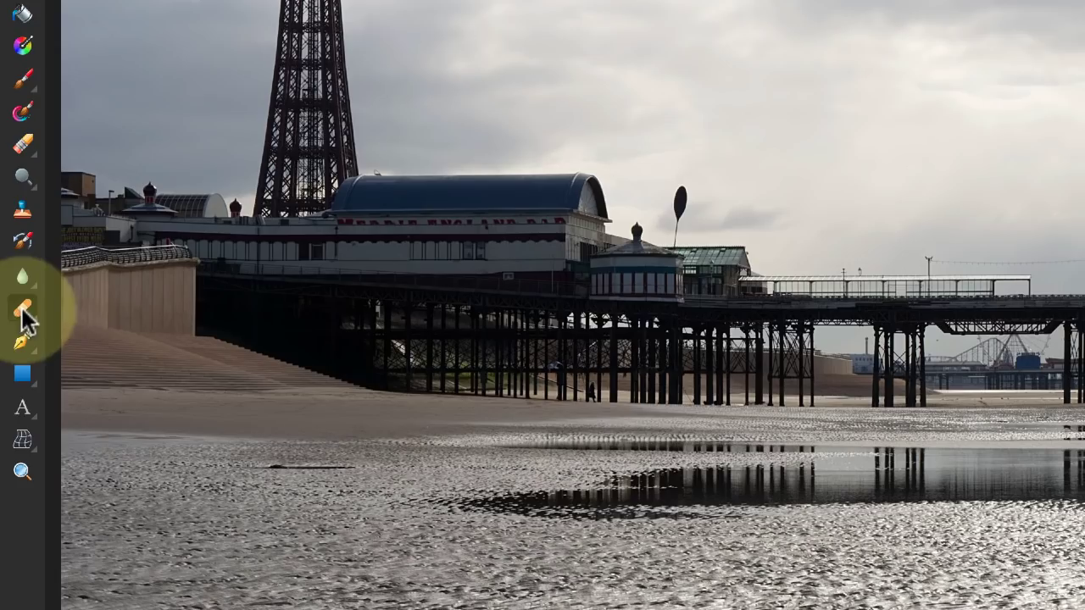
click(239, 463)
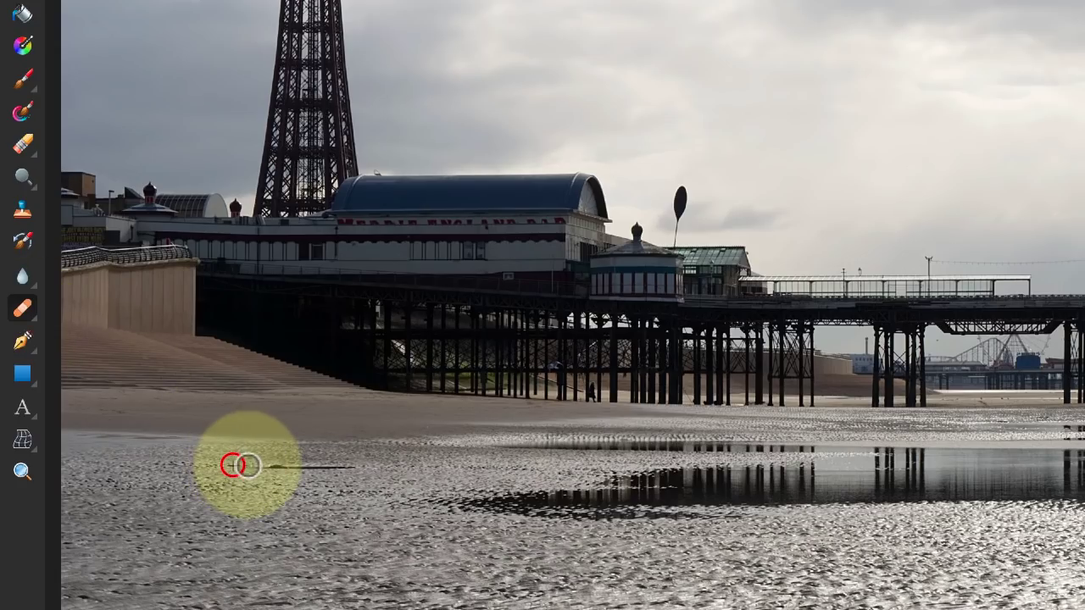
shift+click(345, 469)
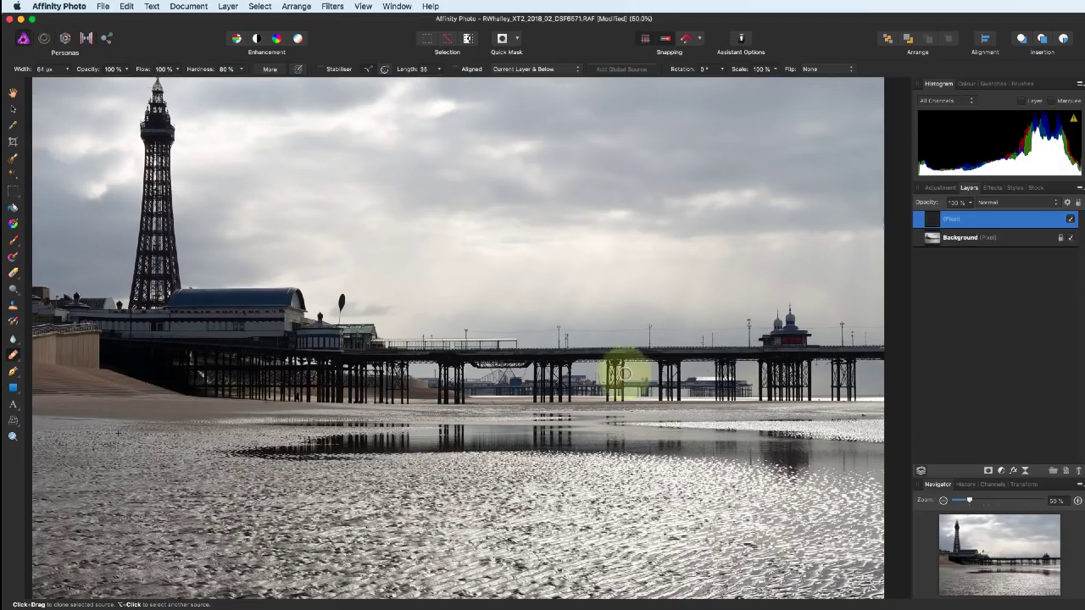
Step: Check the retouch by toggling its layer, then add a Curves adjustment
click(1070, 219)
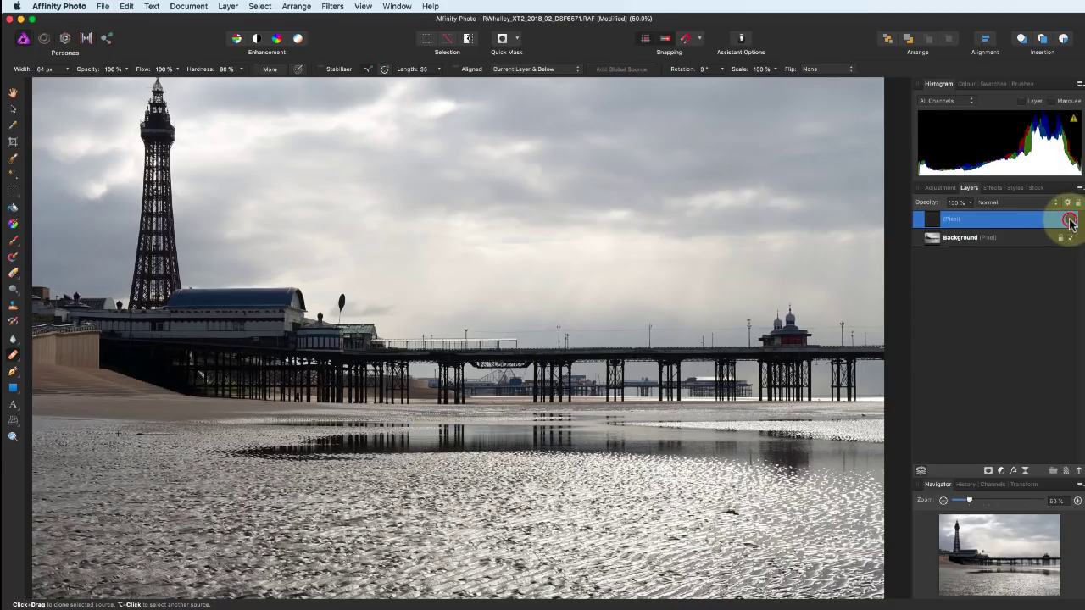
click(1069, 219)
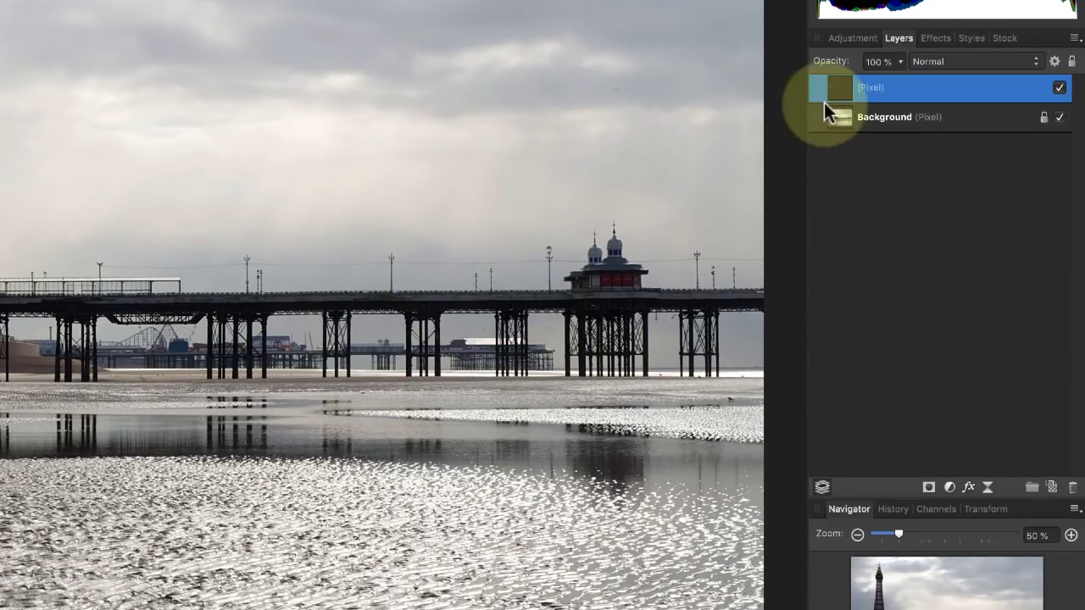
click(850, 38)
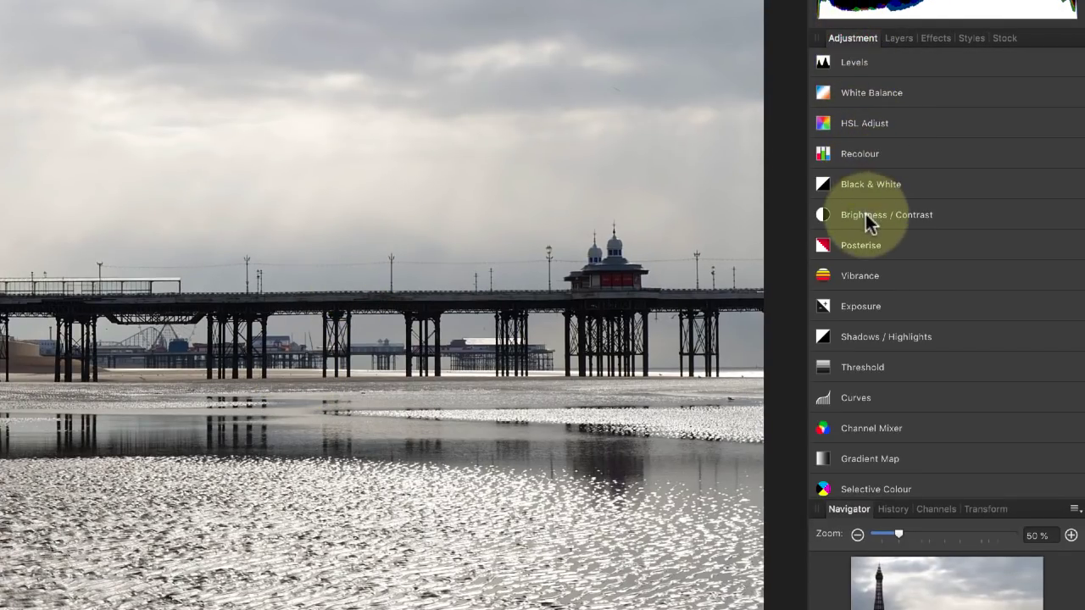
click(858, 397)
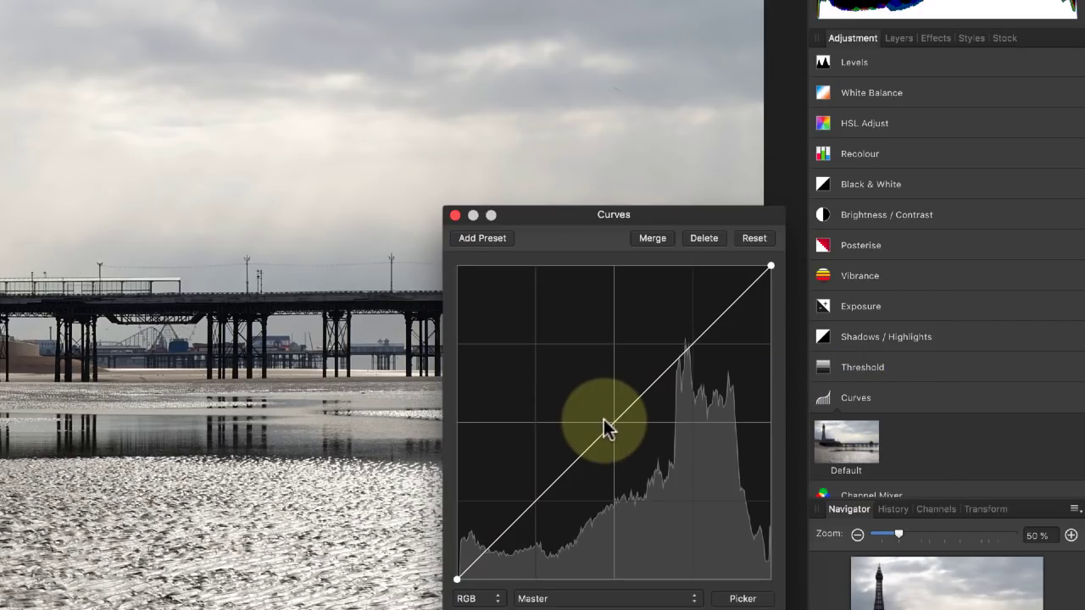
Step: Shape a gentle S-curve by deepening shadows and lifting highlights, then close Curves
click(539, 496)
drag(540, 496, 551, 498)
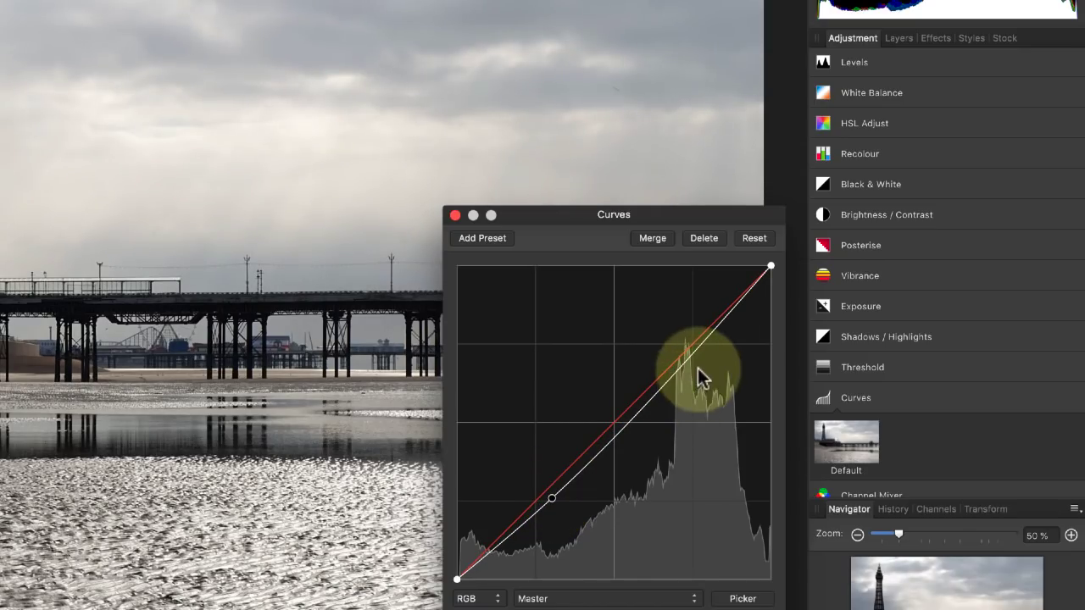
drag(693, 360, 680, 347)
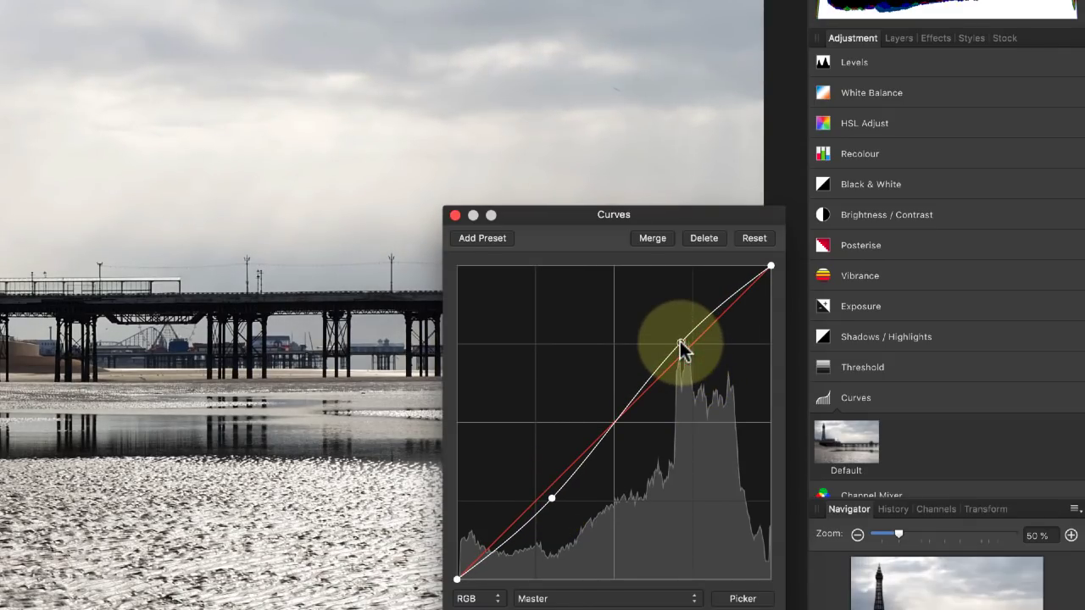
click(899, 39)
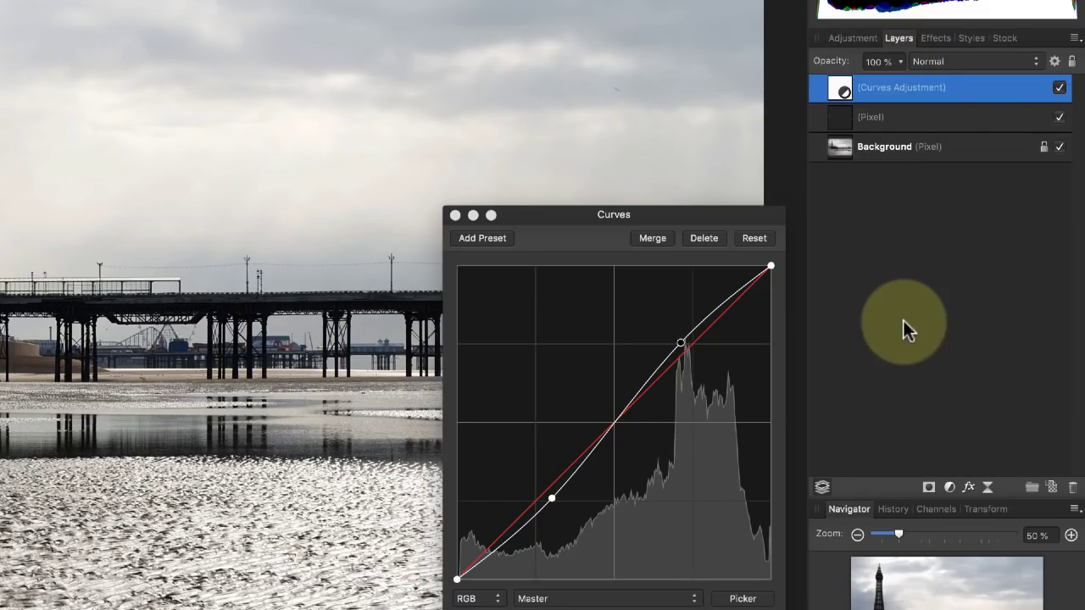
click(455, 216)
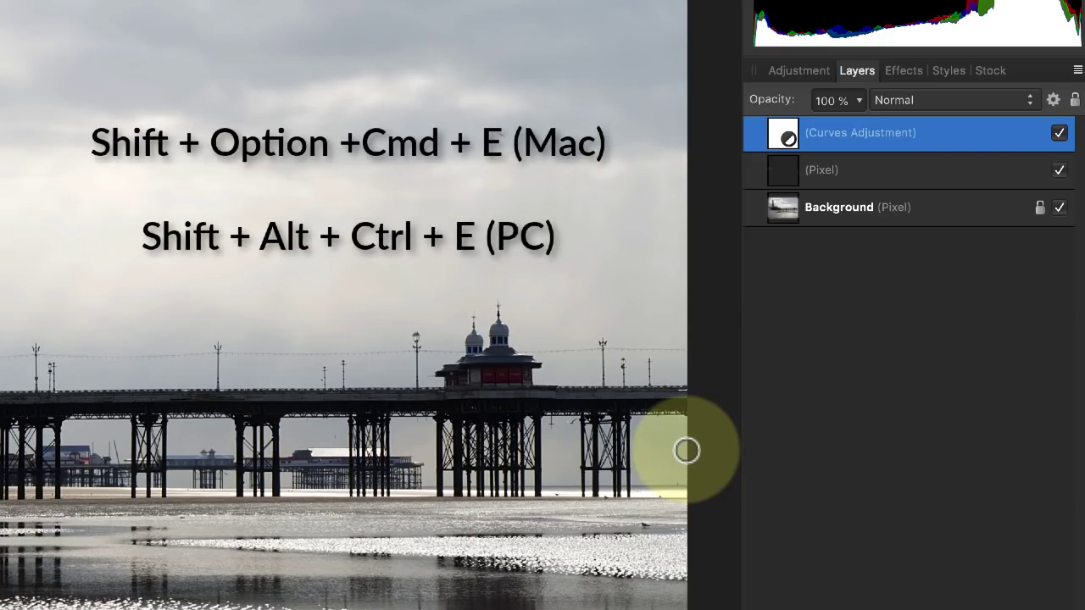
Step: Merge visible layers with Shift+Option+Cmd+E and confirm the merged layer by toggling layer visibility
key(shift+alt+super+e)
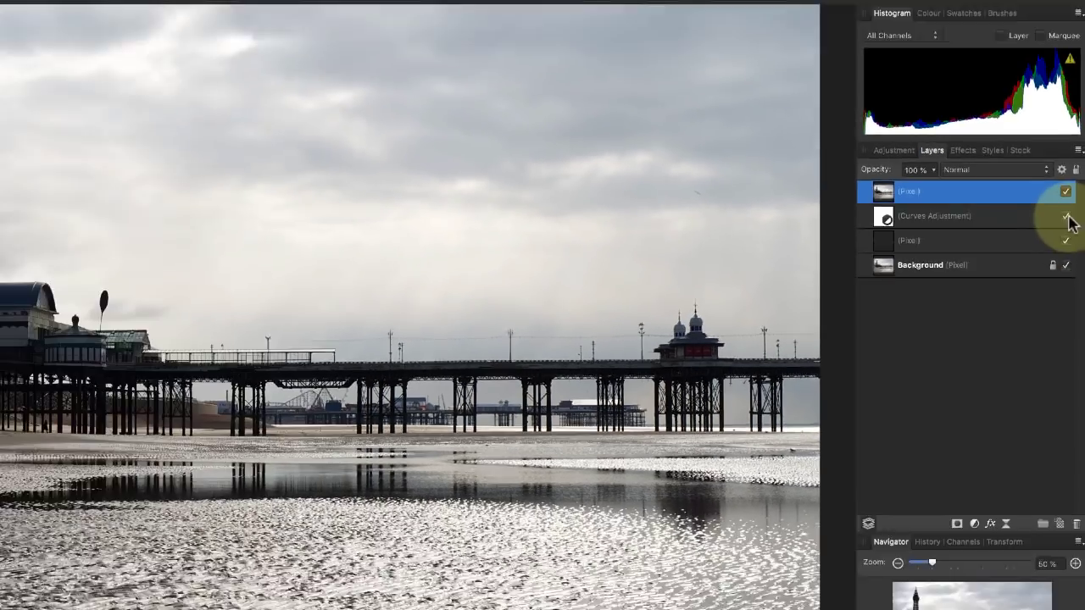
click(1060, 172)
click(1068, 256)
click(1068, 274)
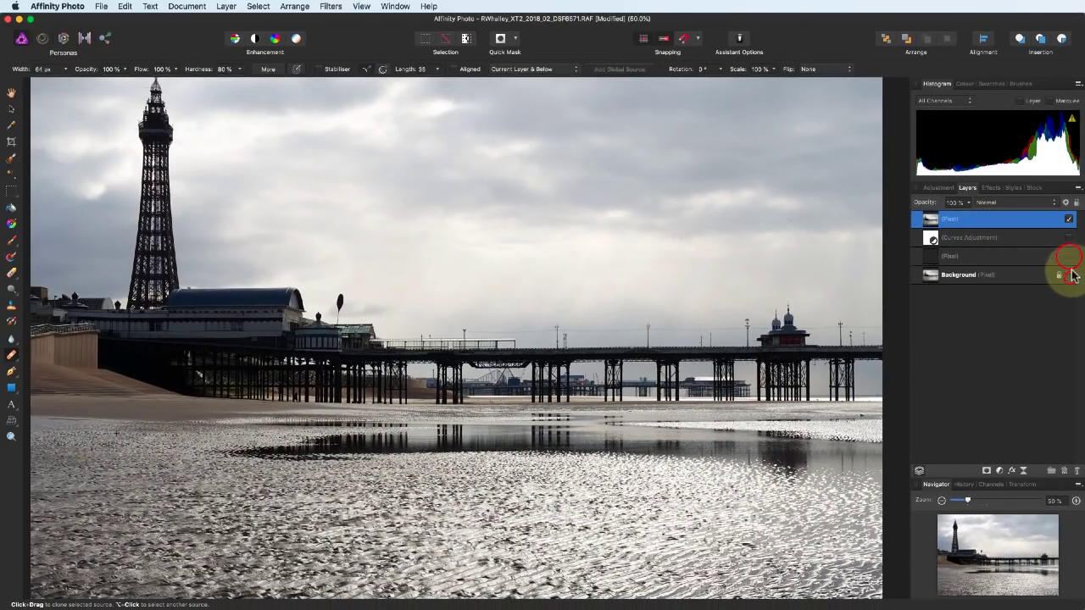
click(1068, 219)
click(1068, 219)
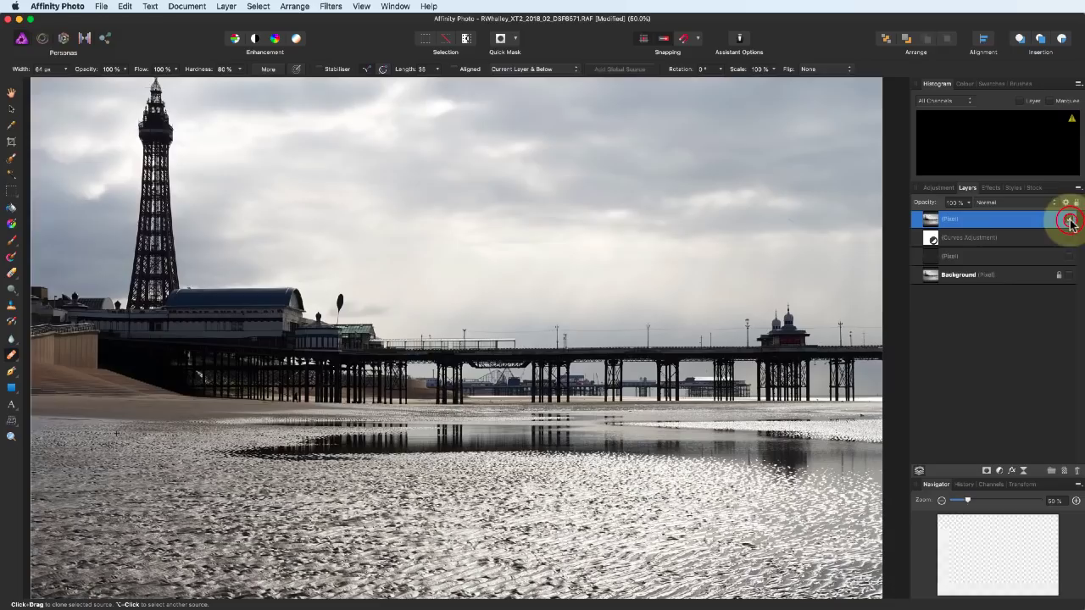
click(1069, 255)
click(1069, 274)
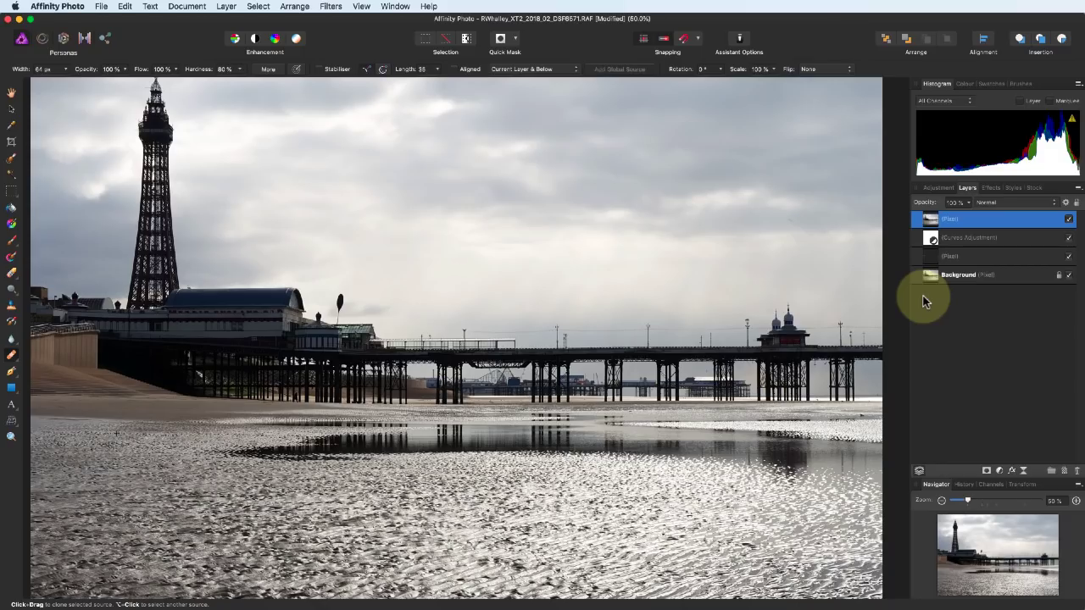
Step: In Liquify, shrink the brush, Push Forward the pier and domed building, then Punch the tower
click(40, 39)
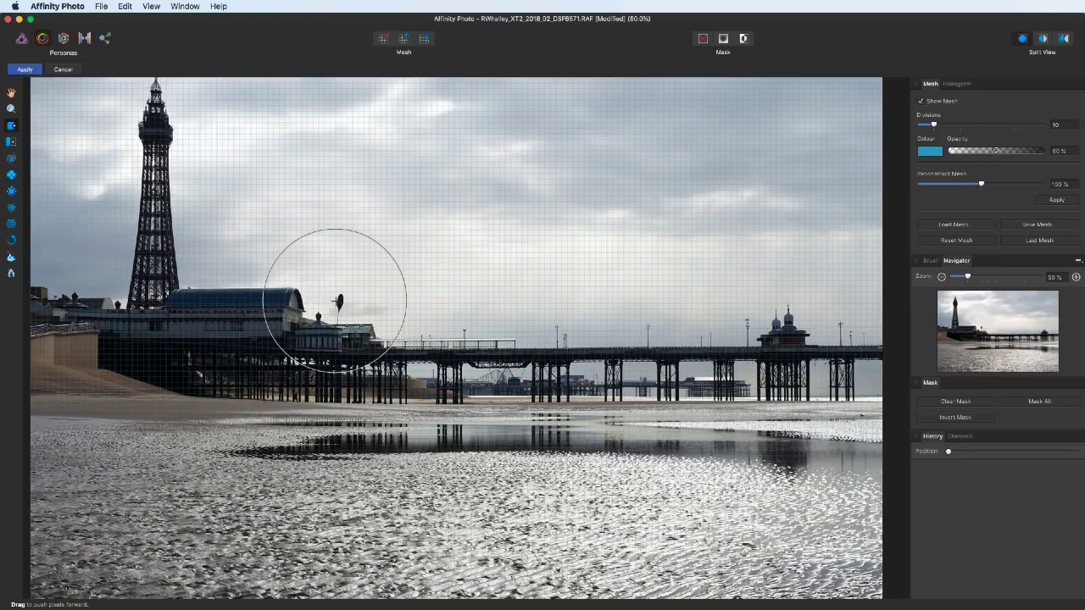
key(bracketleft)
key(bracketleft)
key(bracketleft)
key(bracketleft)
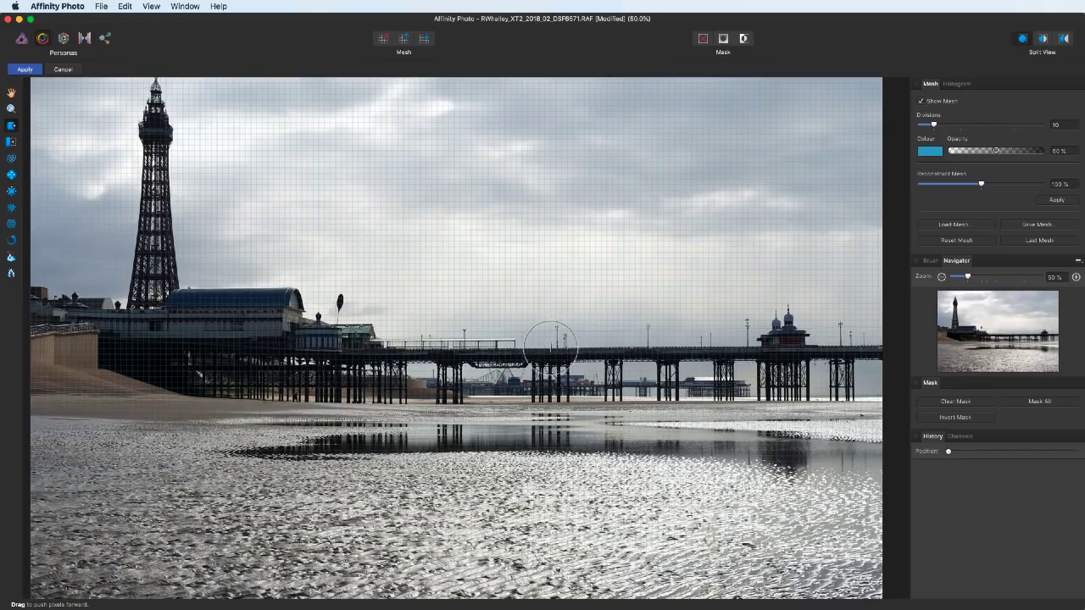
drag(550, 345, 548, 366)
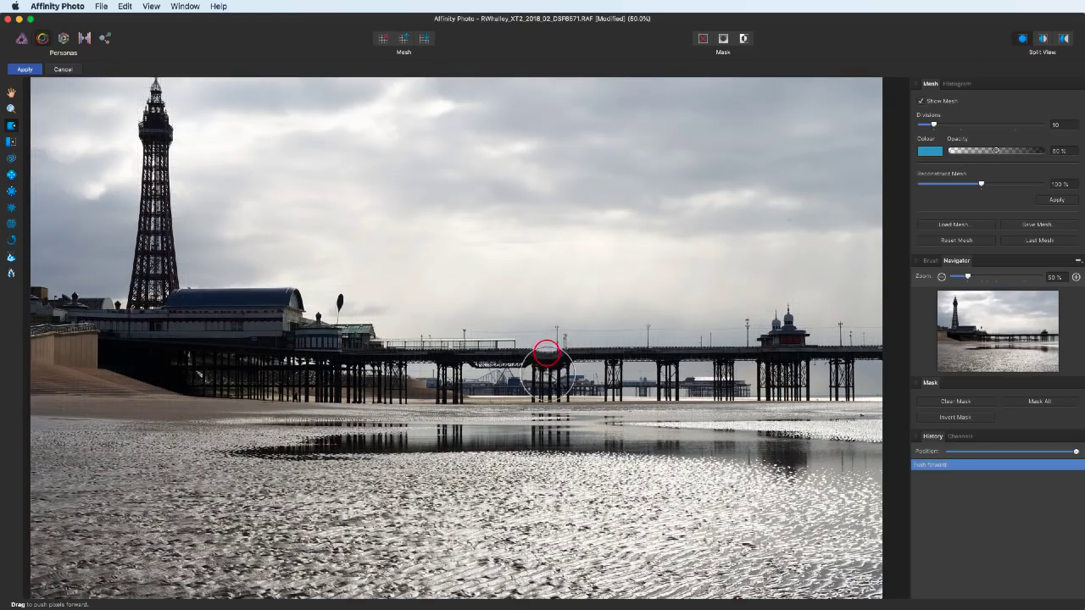
drag(778, 326, 777, 337)
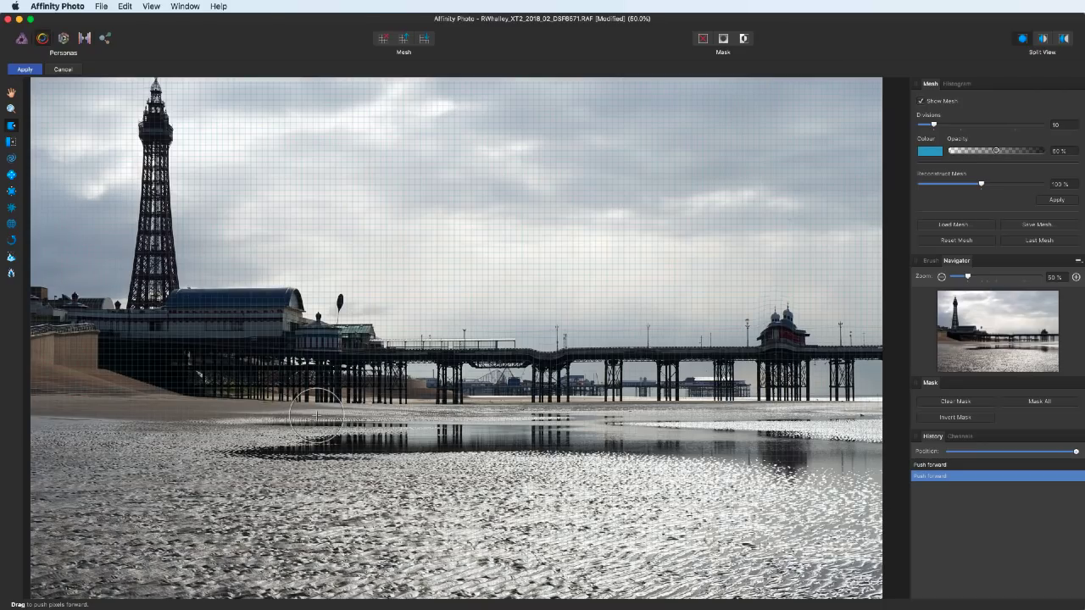
click(11, 191)
mouse_move(144, 189)
mouse_down()
mouse_move(154, 252)
mouse_move(155, 189)
mouse_move(155, 245)
mouse_move(153, 191)
mouse_move(145, 225)
mouse_move(154, 217)
mouse_move(137, 208)
mouse_move(155, 210)
mouse_move(127, 216)
mouse_up()
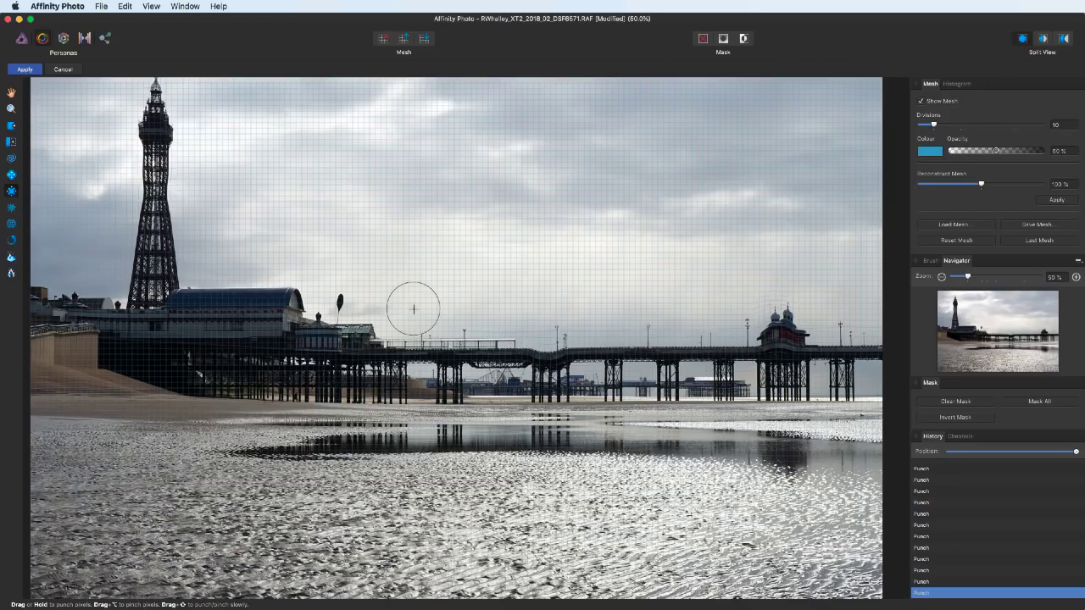
Step: Apply the Liquify edit, compare and delete the warped merged layer, then attempt Tone Mapping
click(26, 70)
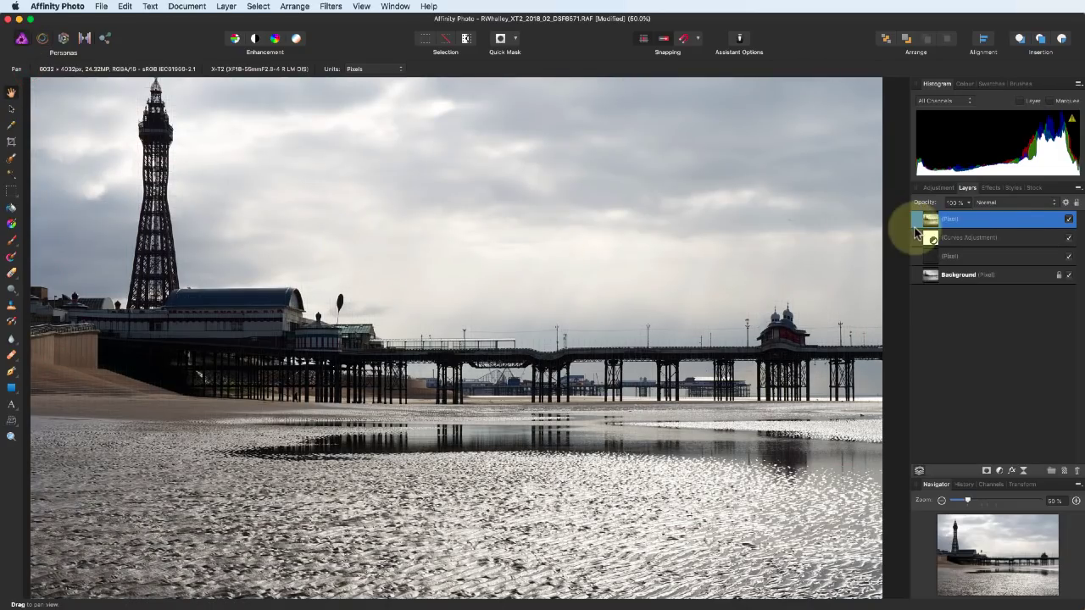
click(1068, 218)
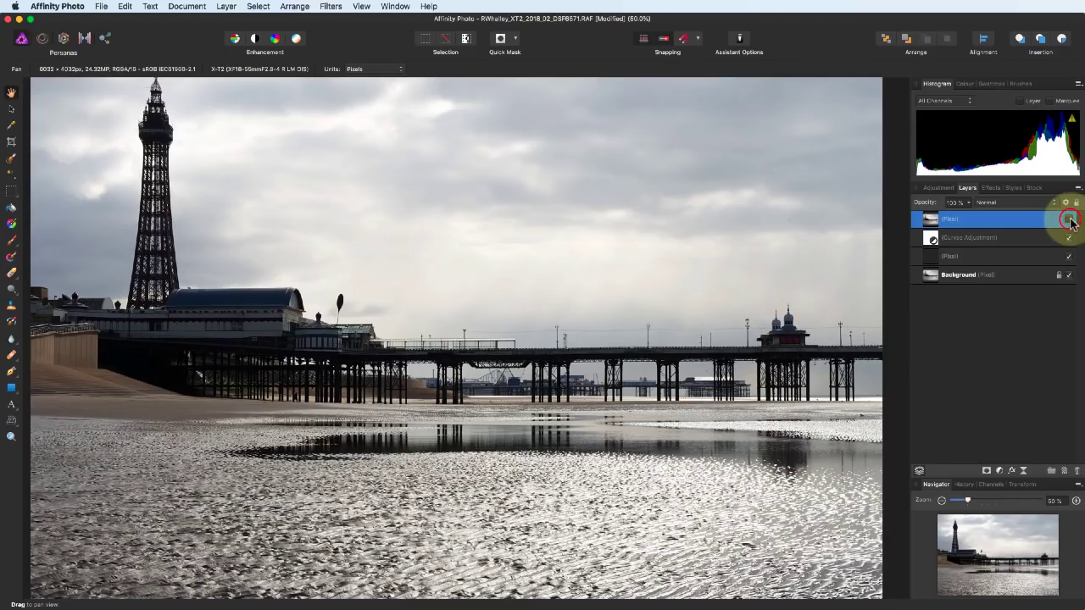
click(1069, 218)
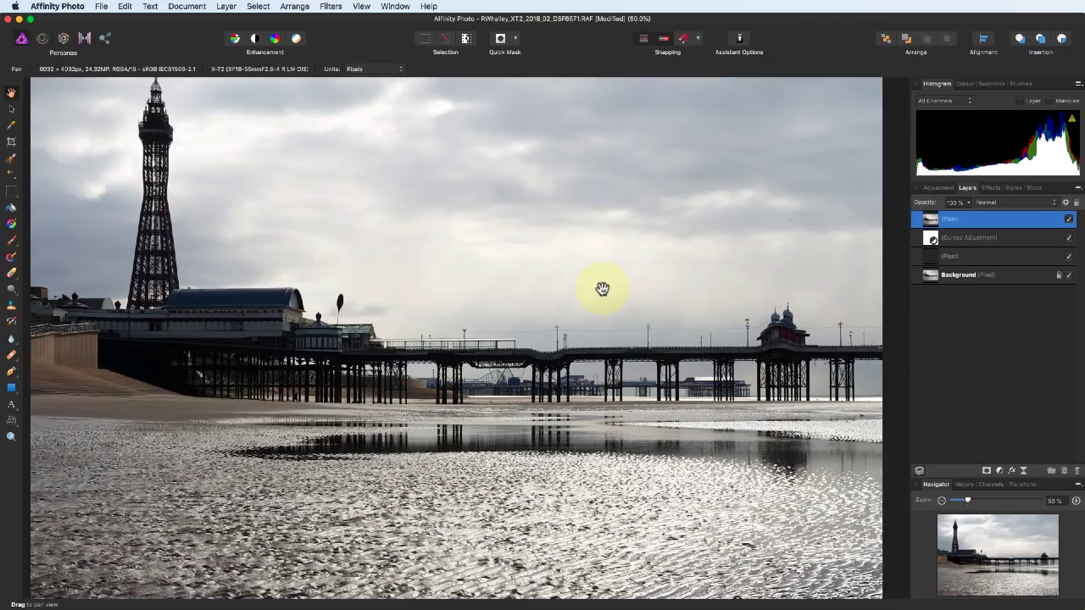
click(1076, 472)
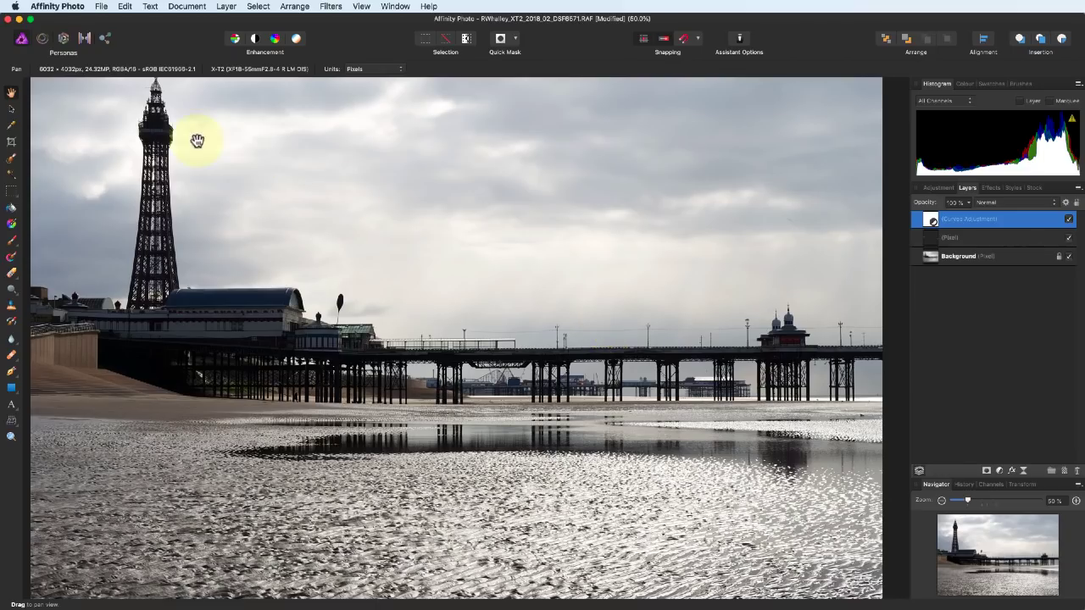
click(83, 38)
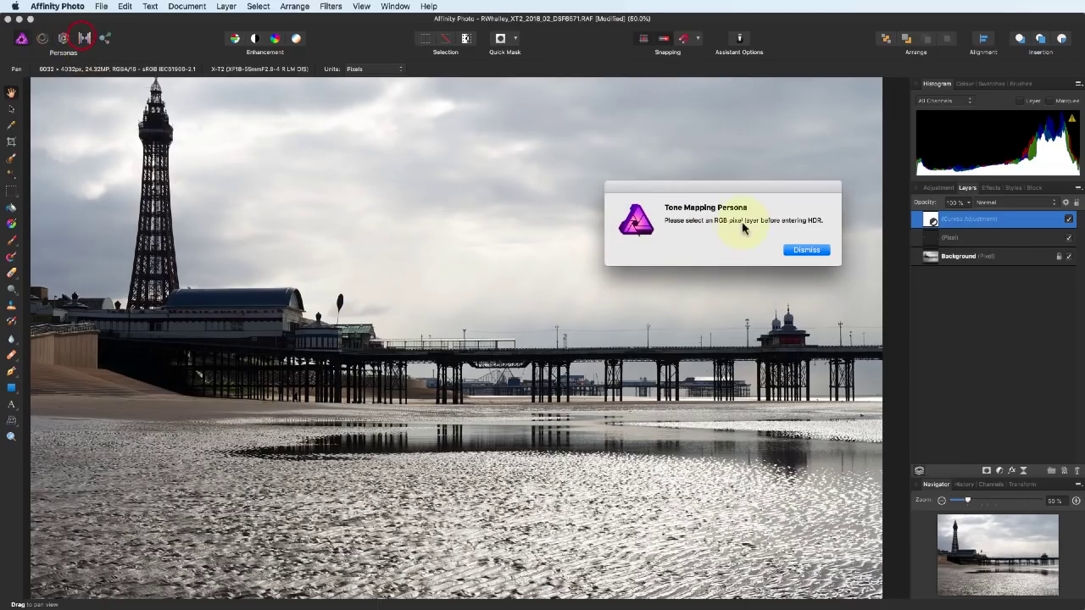
Step: Dismiss the RGB pixel layer warning and merge visible layers into a new pixel layer for Tone Mapping
click(806, 251)
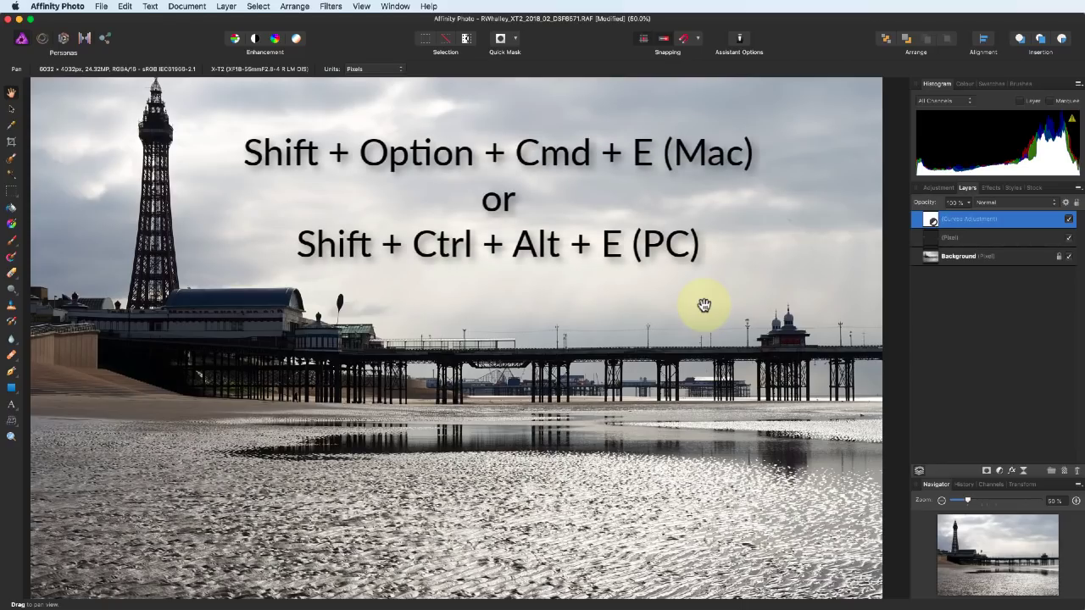
key(shift+alt+super+e)
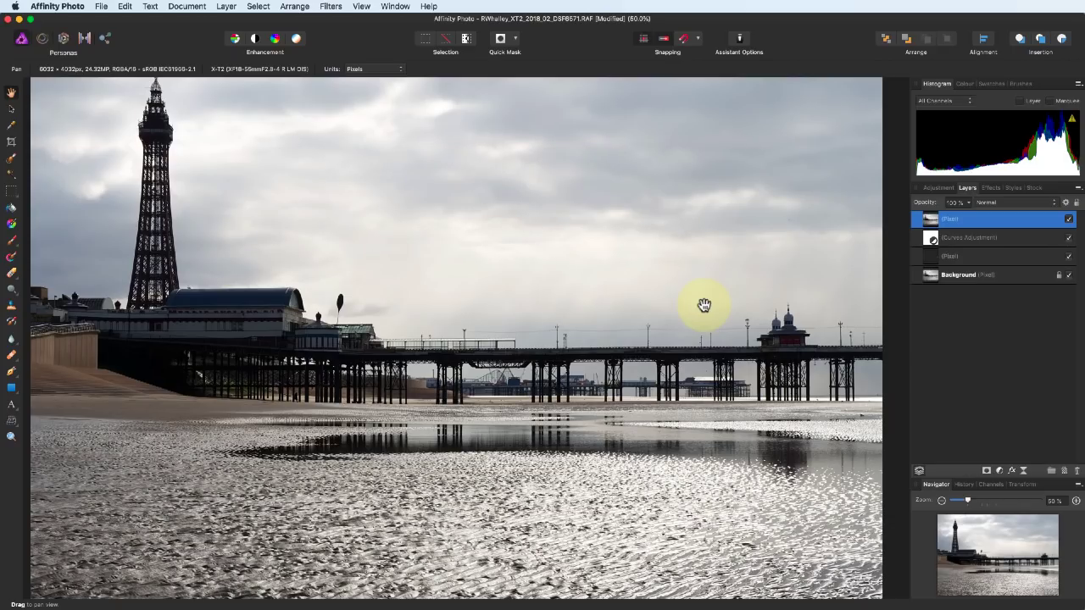
click(84, 38)
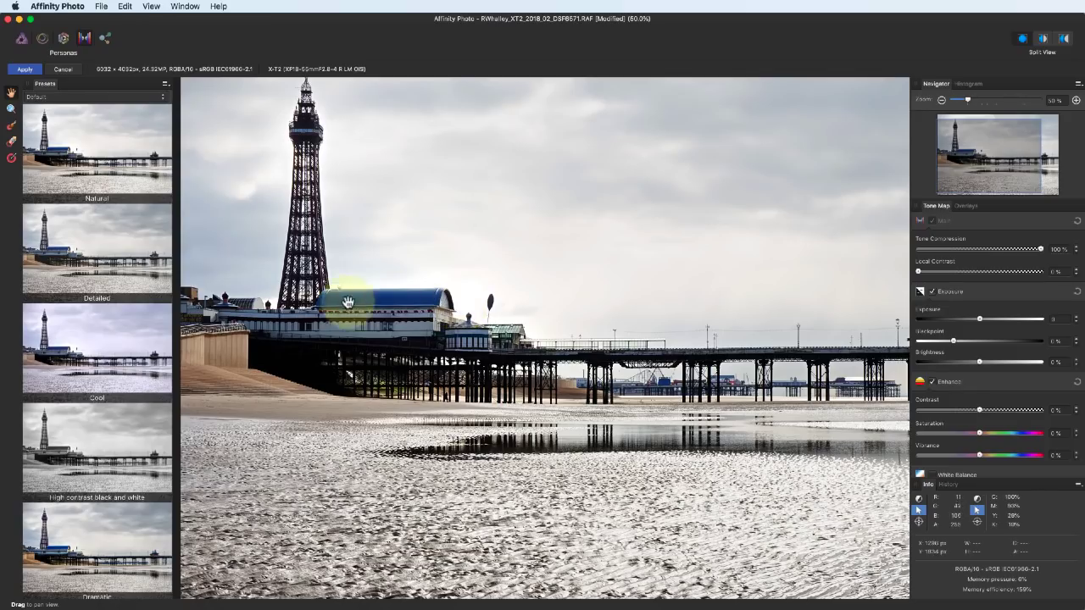
Step: Apply the High contrast black and white preset with Tone Compression 77%, Local Contrast 73%, exposure about 0.363, Contrast 6%
click(88, 432)
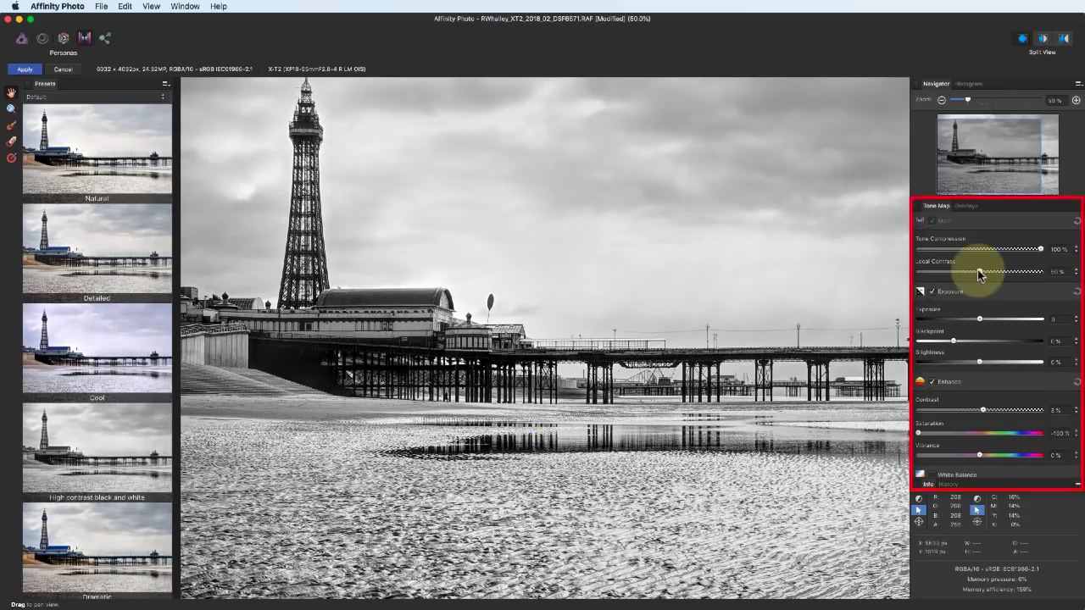
drag(1042, 251, 1008, 276)
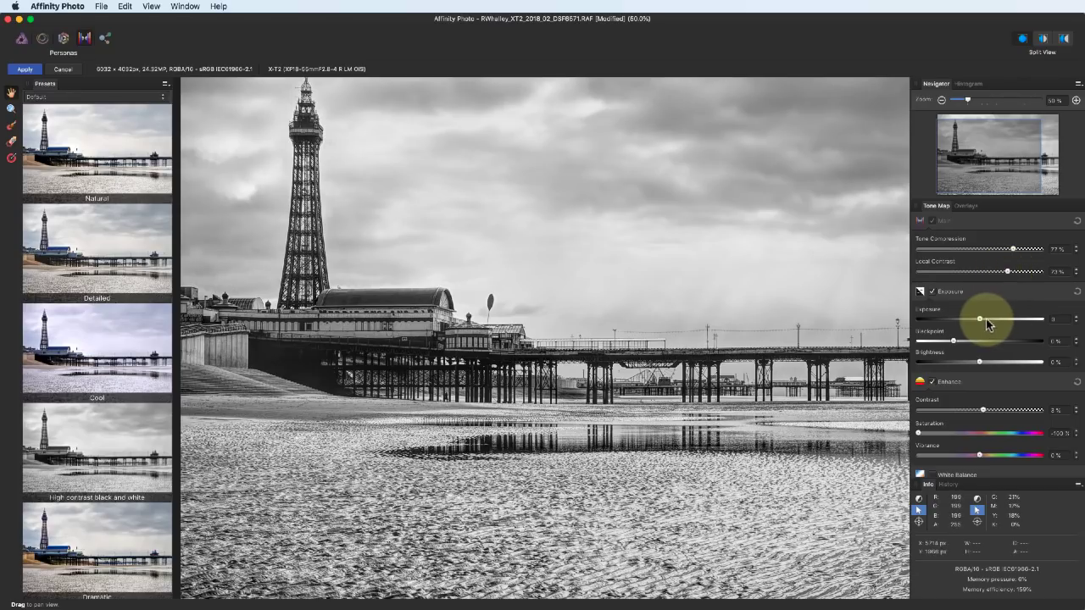
drag(981, 319, 982, 318)
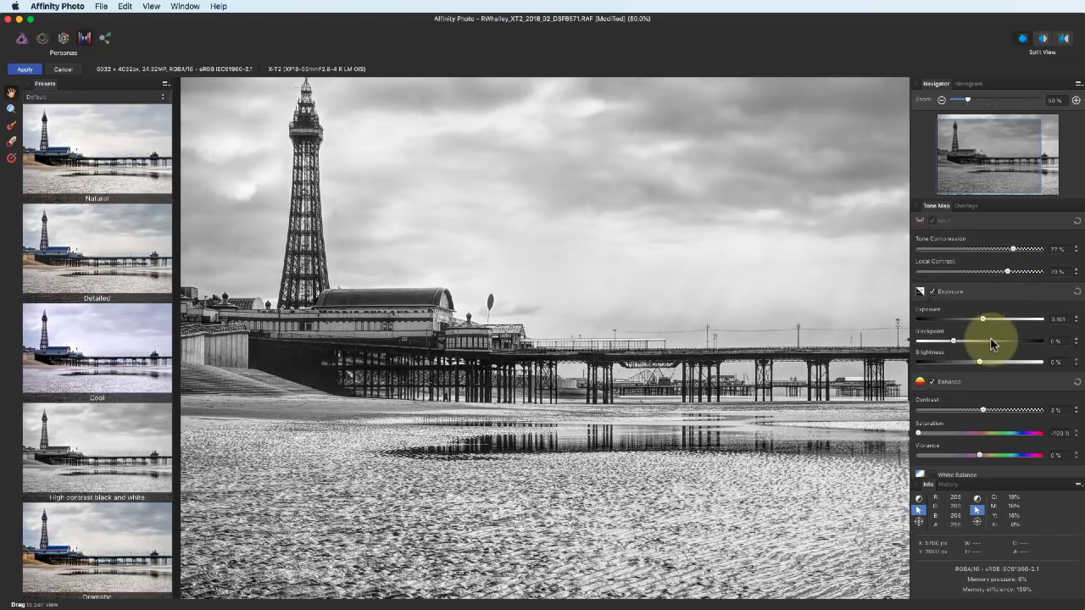
drag(987, 415, 988, 412)
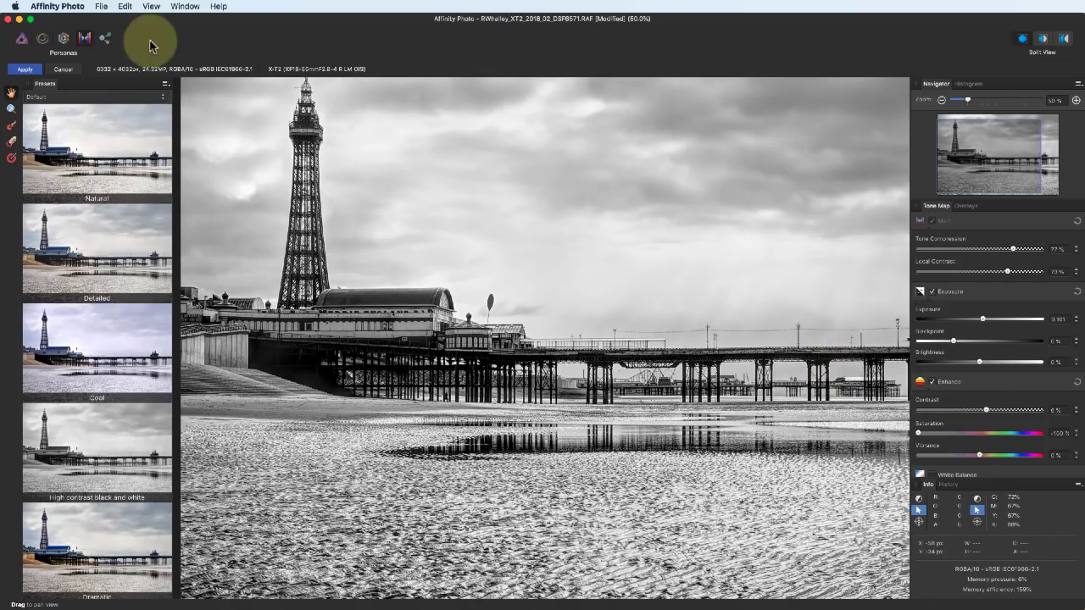
Step: Apply the black-and-white tone mapping and return to the Photo persona
click(26, 70)
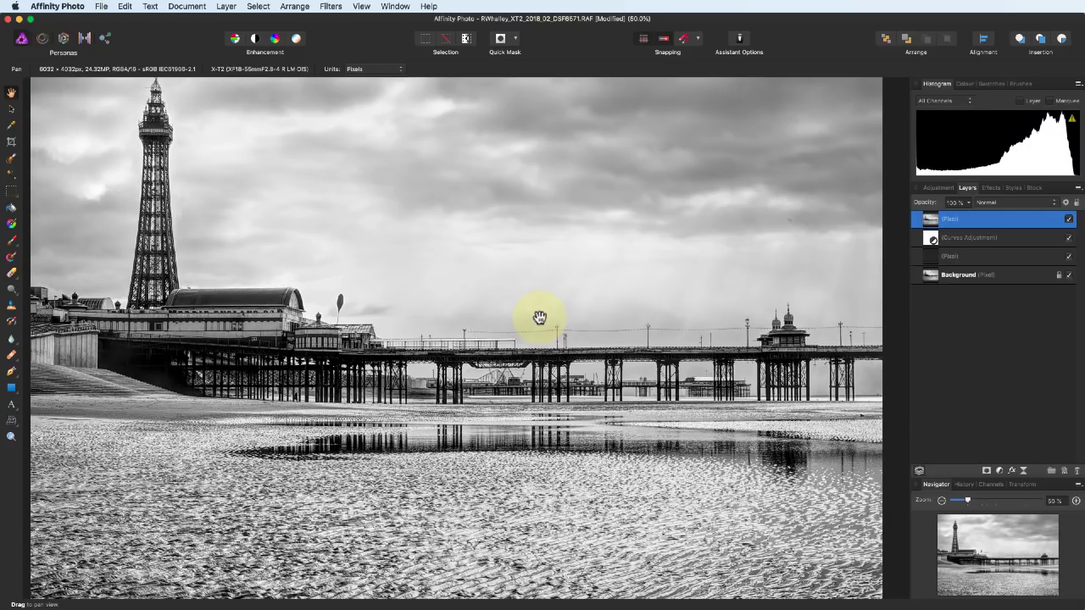
Step: Open File > Export and choose JPEG as the export format
click(100, 7)
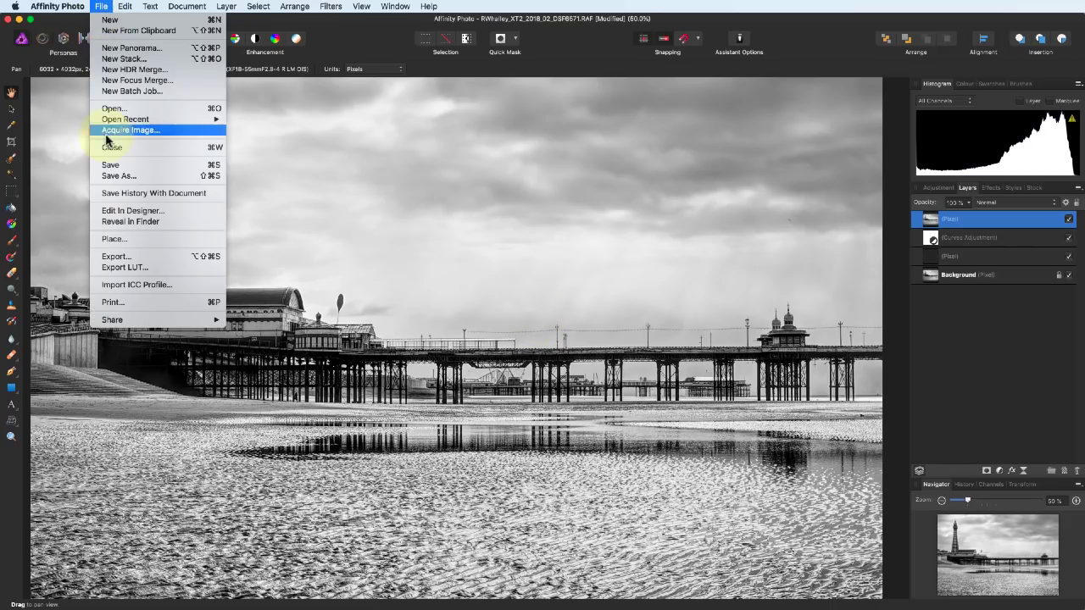
click(117, 256)
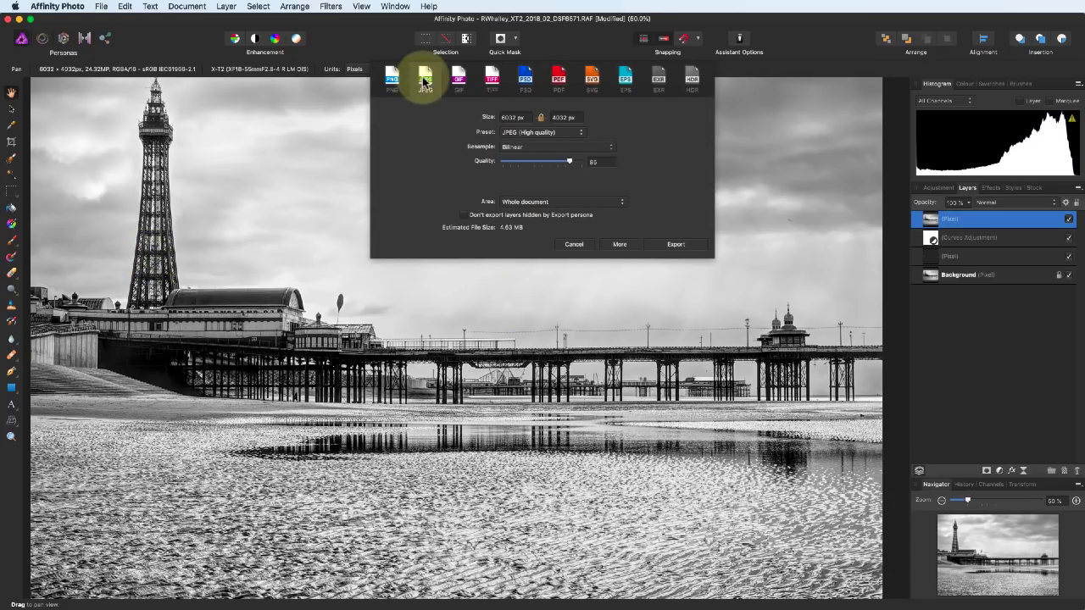
click(495, 80)
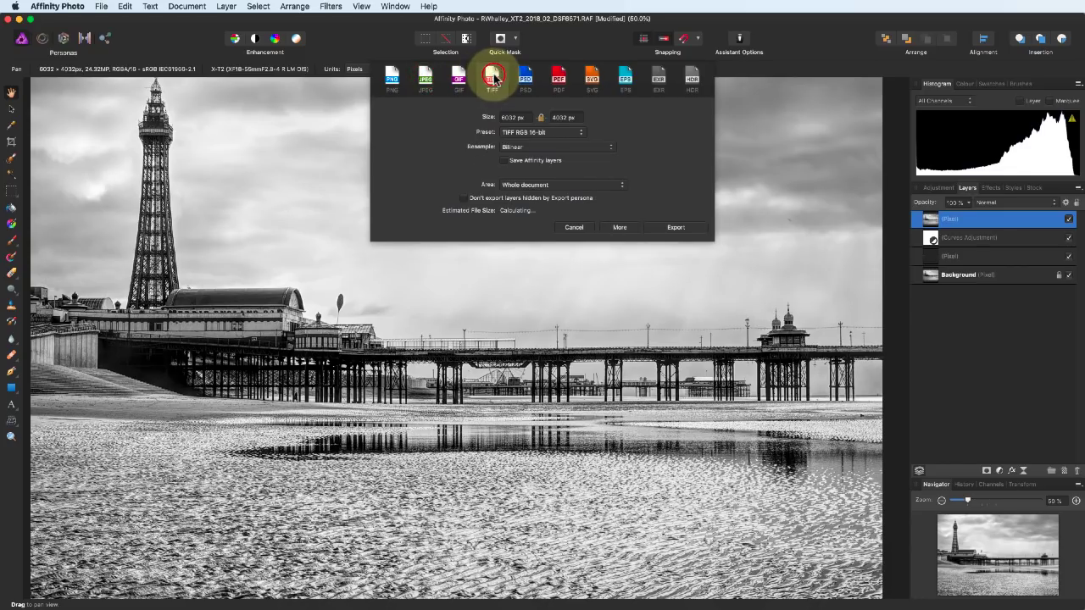
click(434, 81)
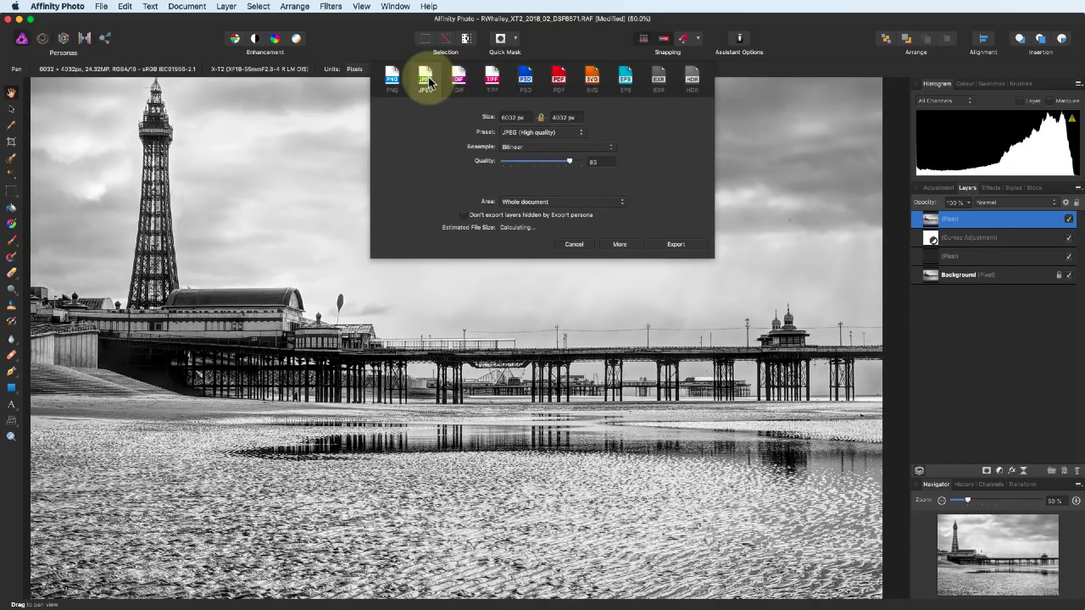
Step: Append 'v2' to the export file name and save the JPEG to the Desktop
click(674, 245)
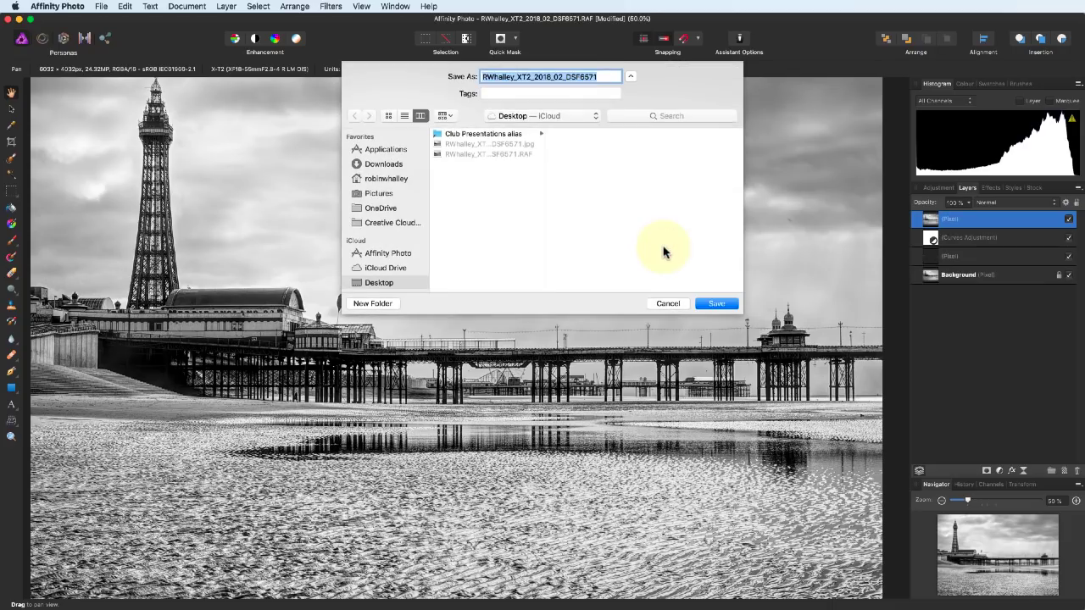
click(611, 77)
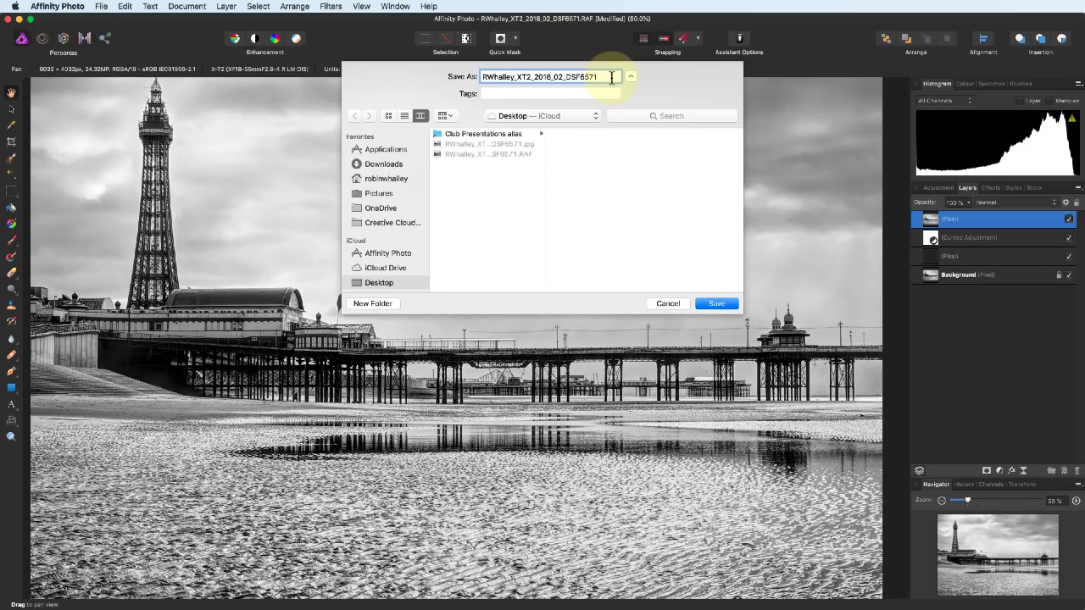
text(v2)
click(715, 307)
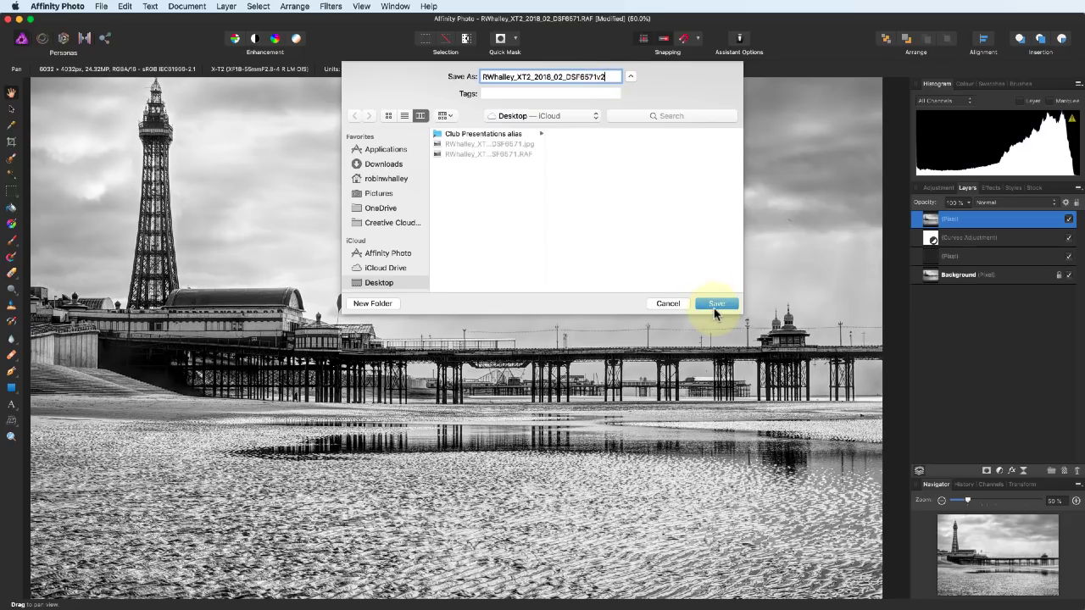